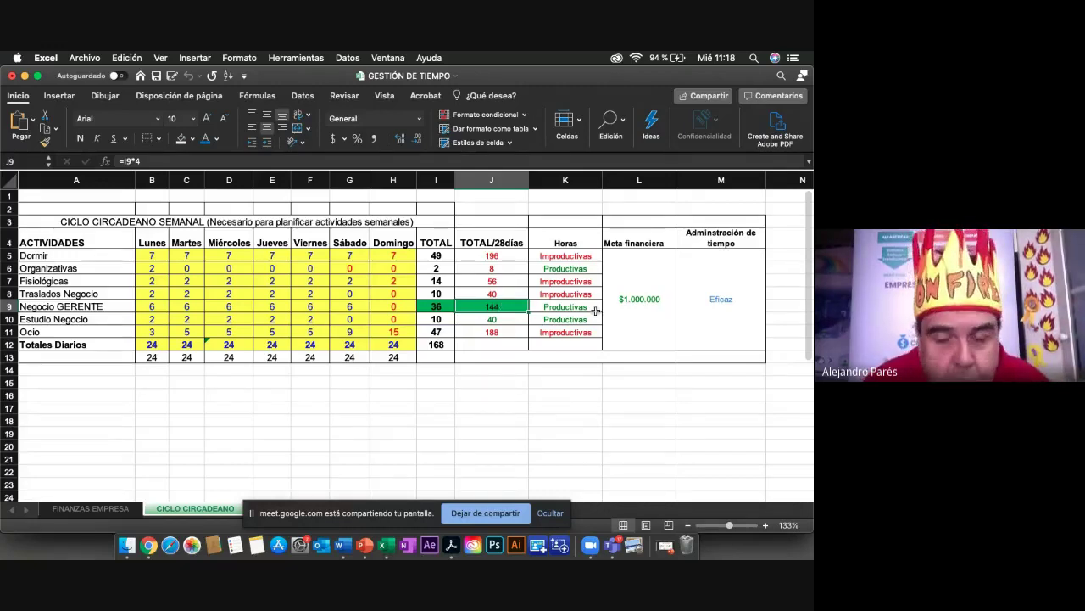
# Step: Move the screen-sharing notice clear of the sheet names and open the FINANZAS PERSONAL sheet
pyautogui.click(625, 307)
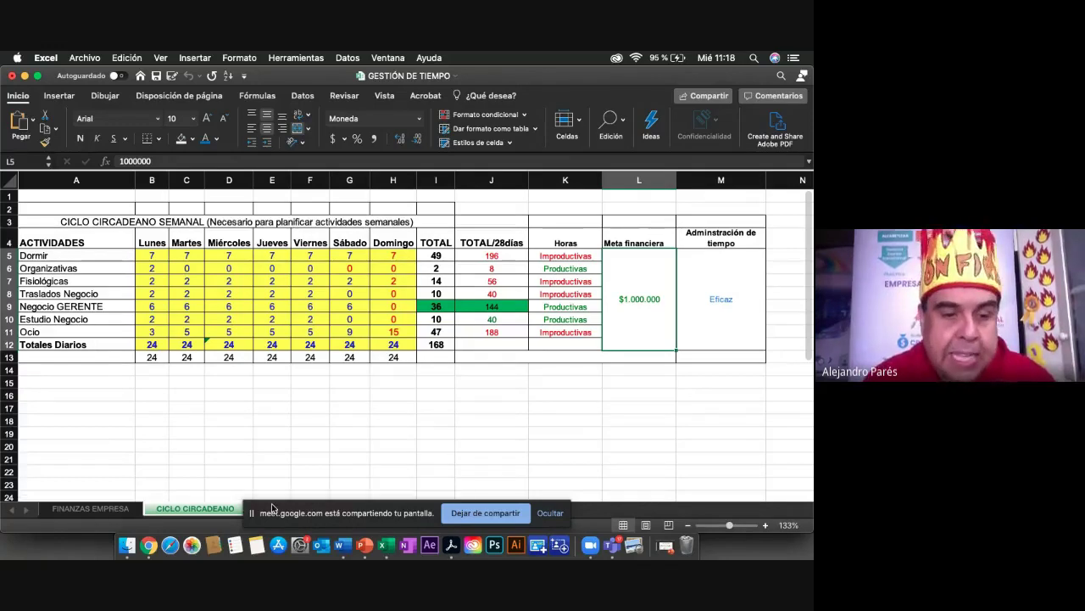
pyautogui.moveTo(273, 512); pyautogui.dragTo(477, 507)
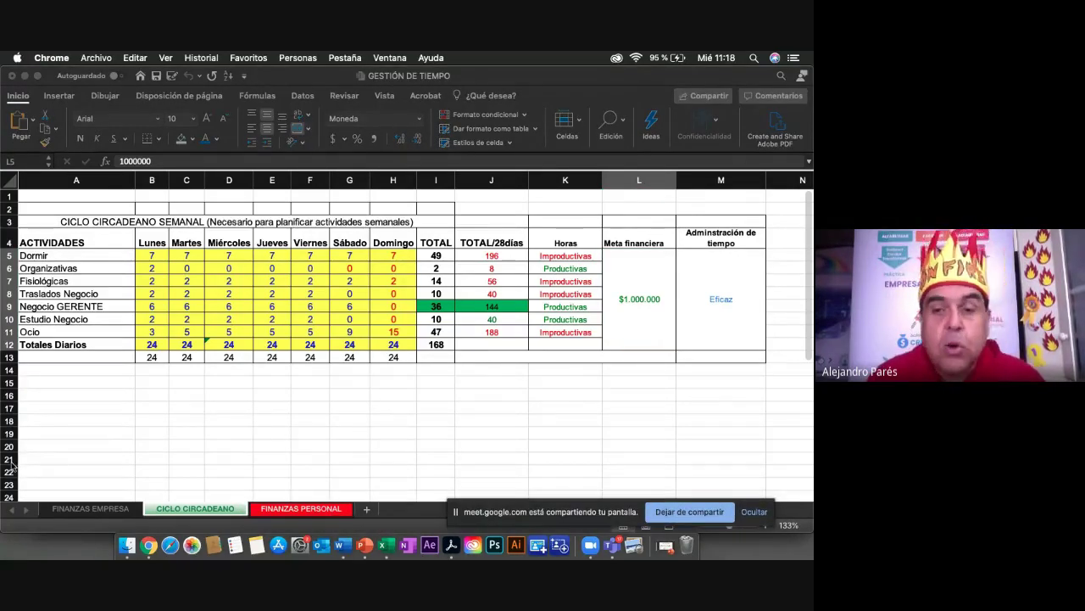
pyautogui.click(276, 511)
pyautogui.click(276, 511)
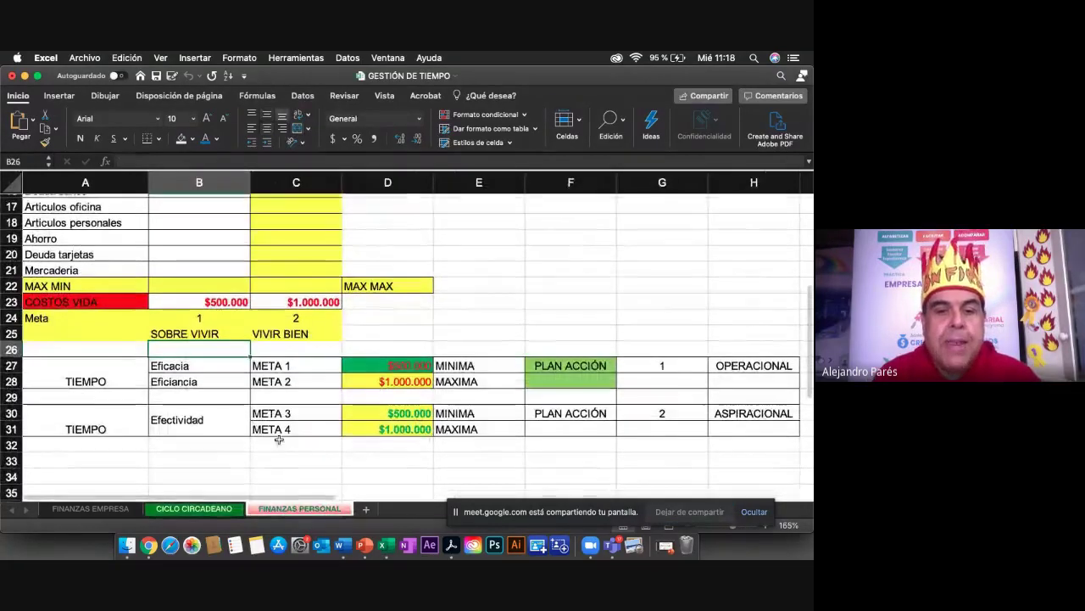
# Step: Review the cost-of-living list and the COSTOS VIDA amounts for the SOBRE VIVIR and VIVIR BIEN goals
pyautogui.scroll(8, 278, 437)
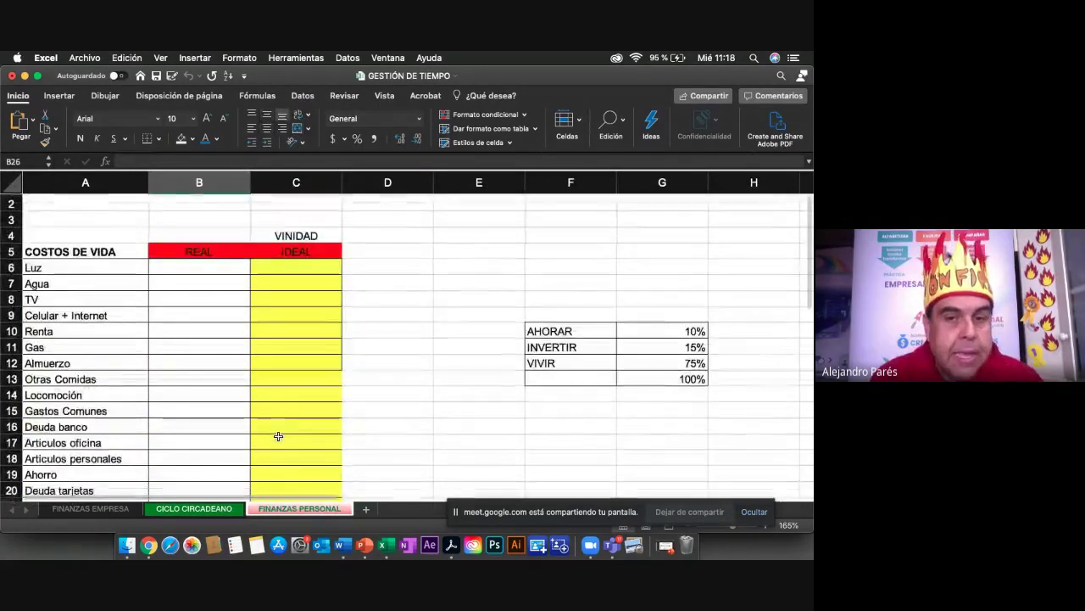
pyautogui.scroll(-8, 278, 436)
pyautogui.click(194, 406)
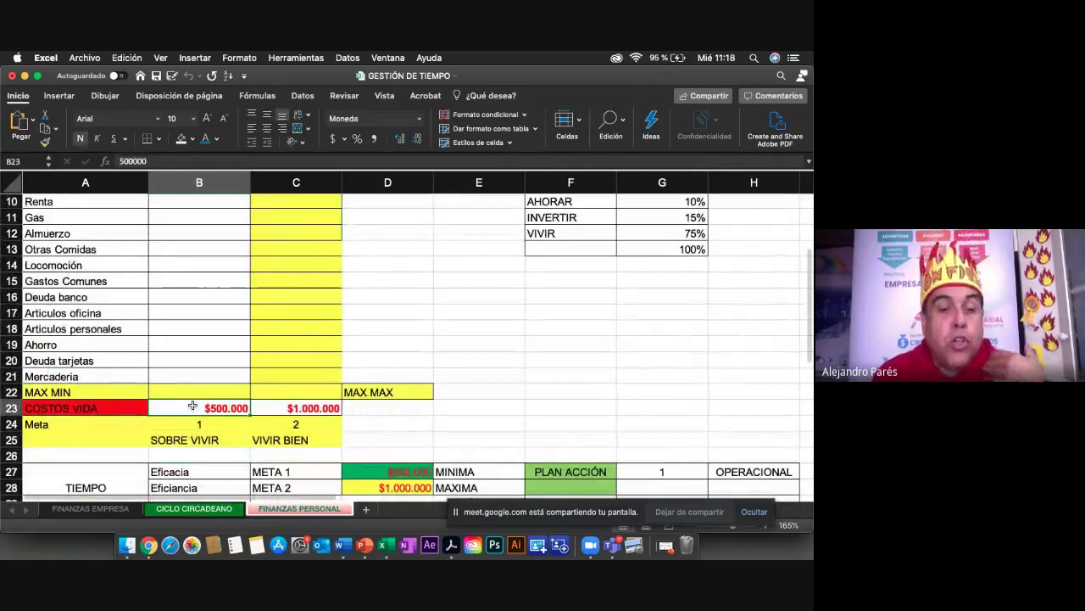
pyautogui.scroll(-3, 193, 406)
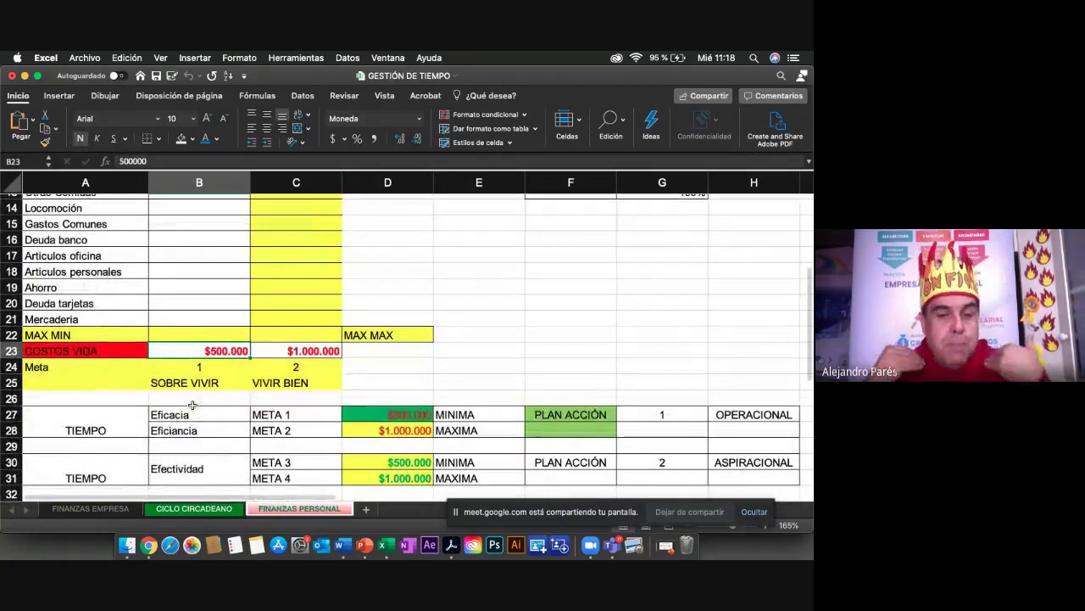
pyautogui.click(292, 351)
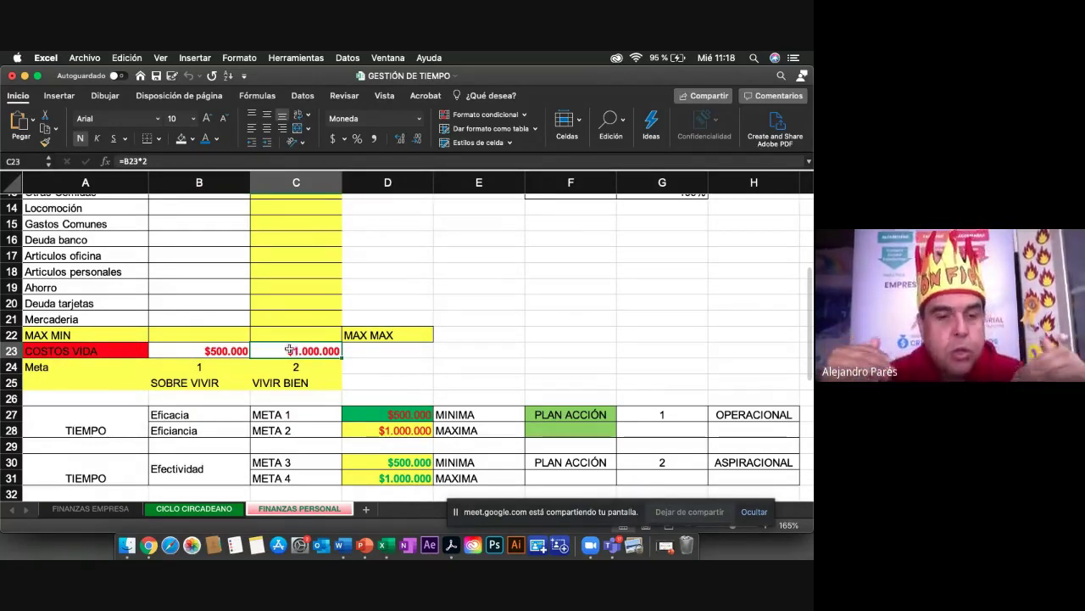
# Step: Examine the first TIEMPO block, comparing the META 1 and META 2 labels and their minimum and maximum amounts
pyautogui.click(116, 430)
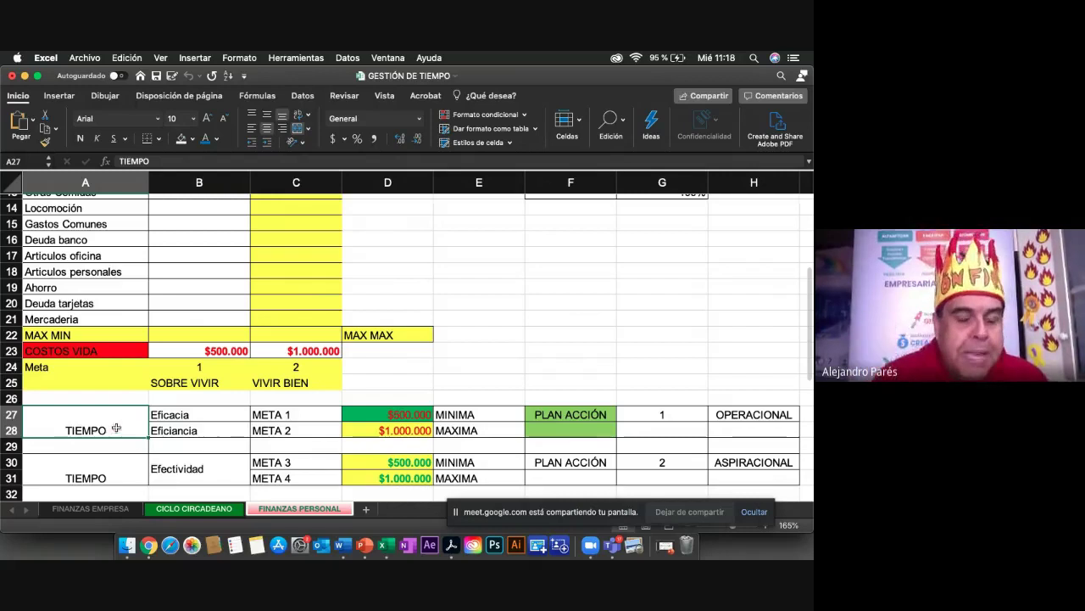
pyautogui.click(314, 415)
pyautogui.click(311, 426)
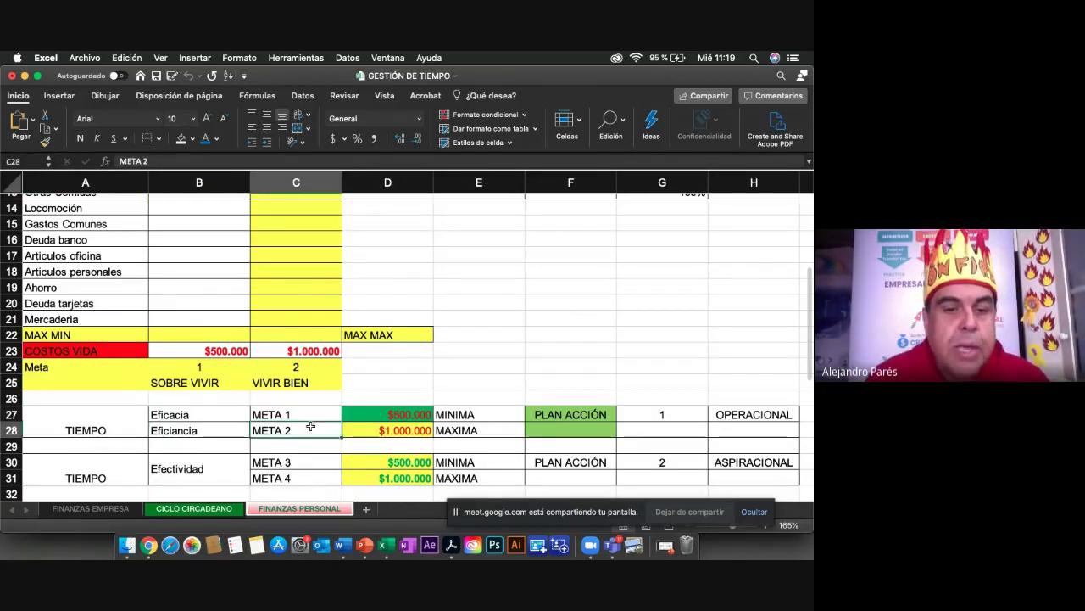
pyautogui.click(371, 415)
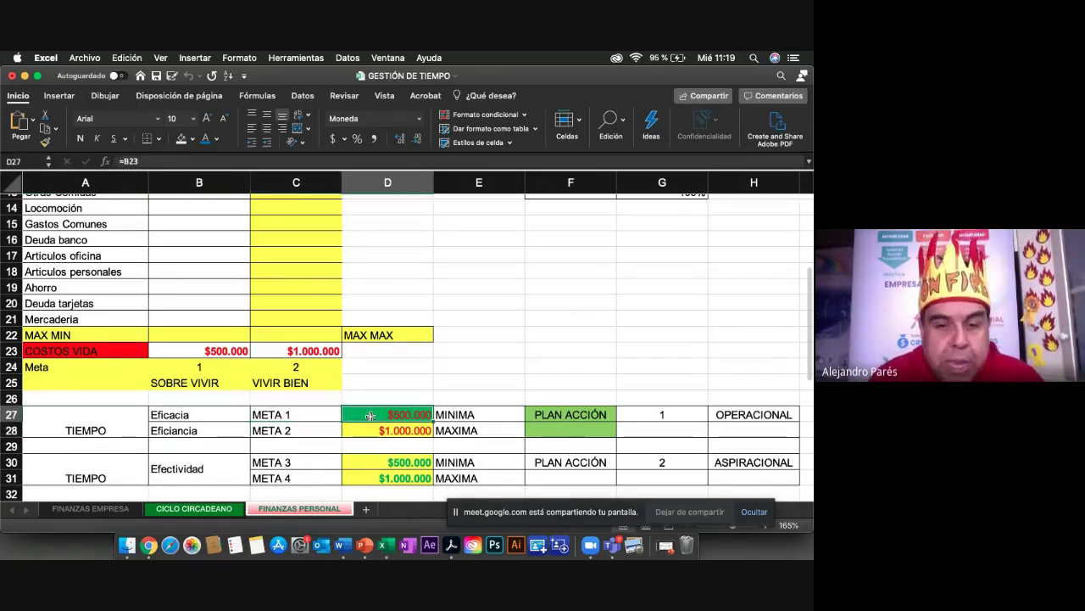
pyautogui.click(371, 425)
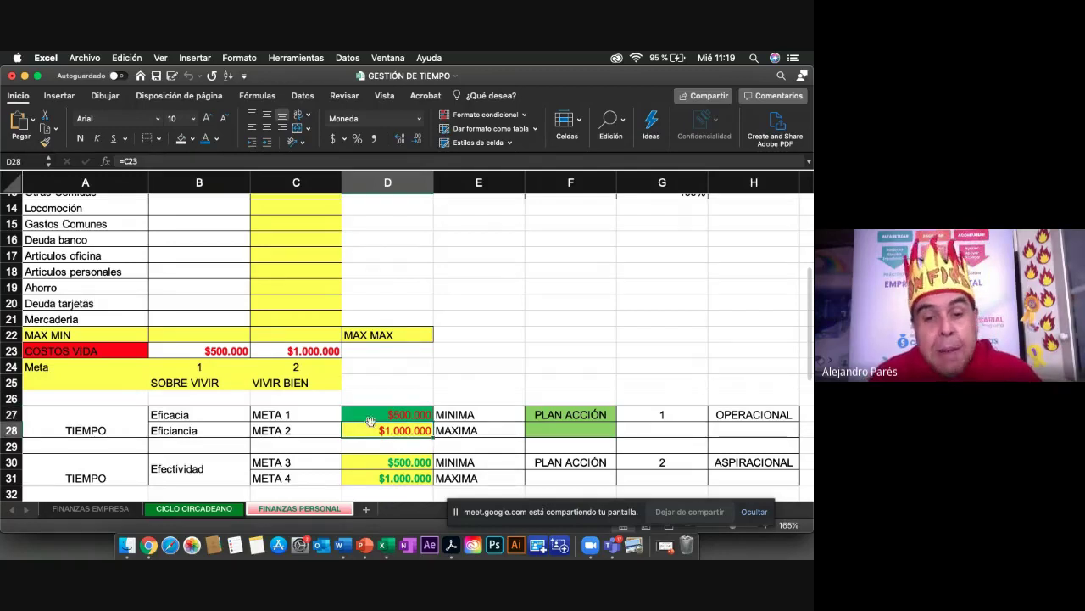
pyautogui.click(371, 416)
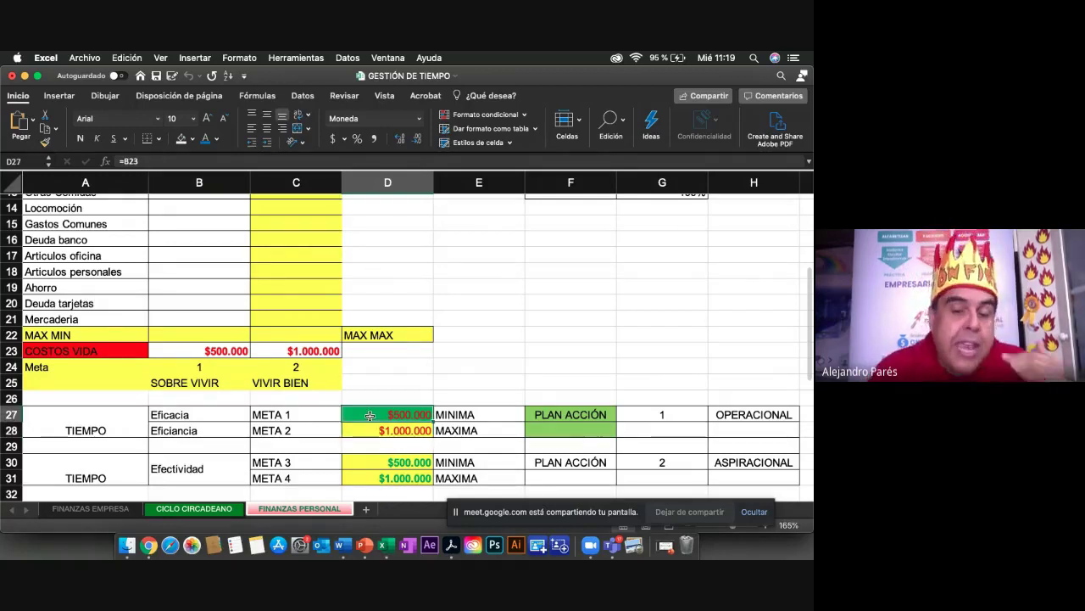
pyautogui.click(368, 430)
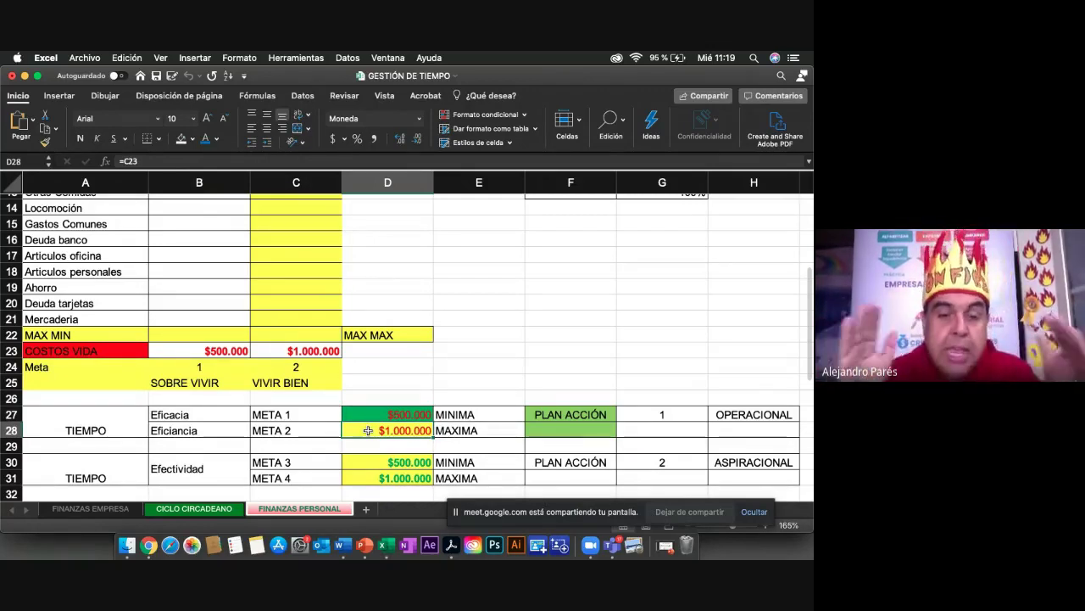
# Step: Relate Eficacia and Eficiancia to their goal amounts and inspect the operational PLAN ACCIÓN cells
pyautogui.click(188, 414)
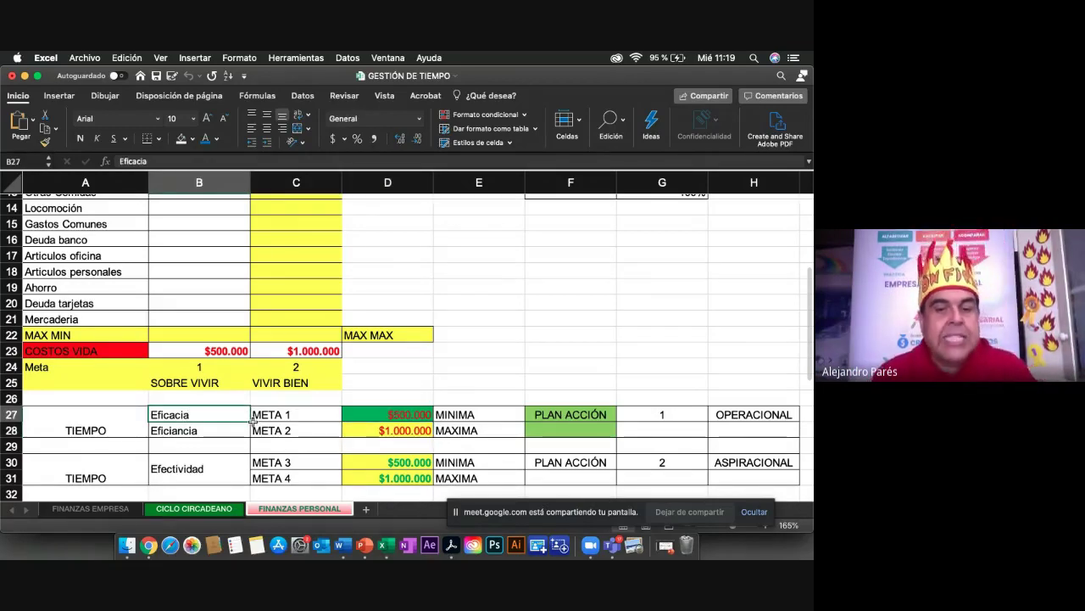
pyautogui.click(388, 415)
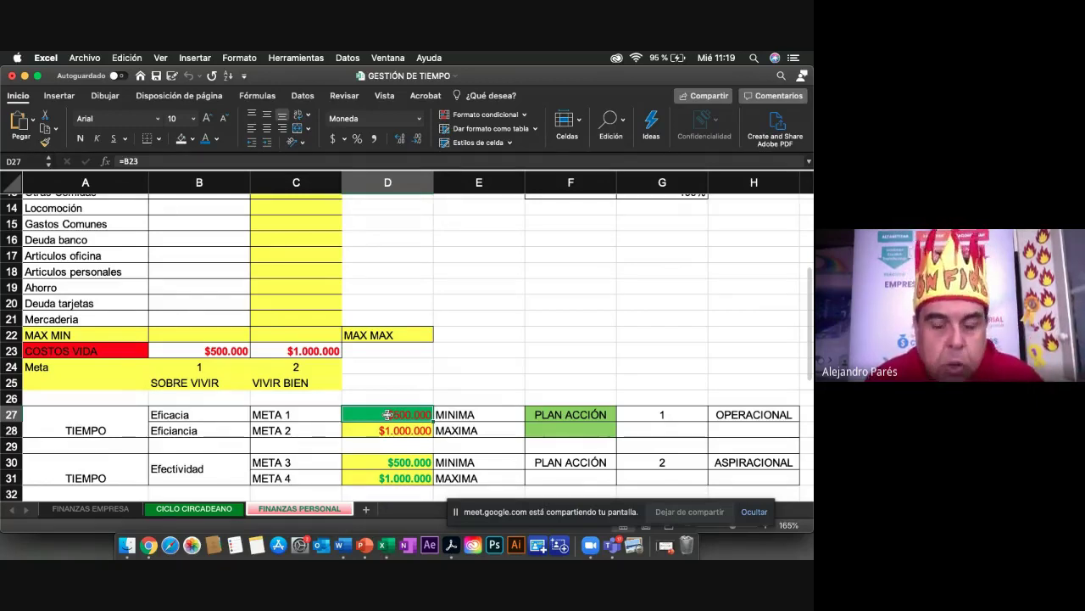
pyautogui.click(225, 428)
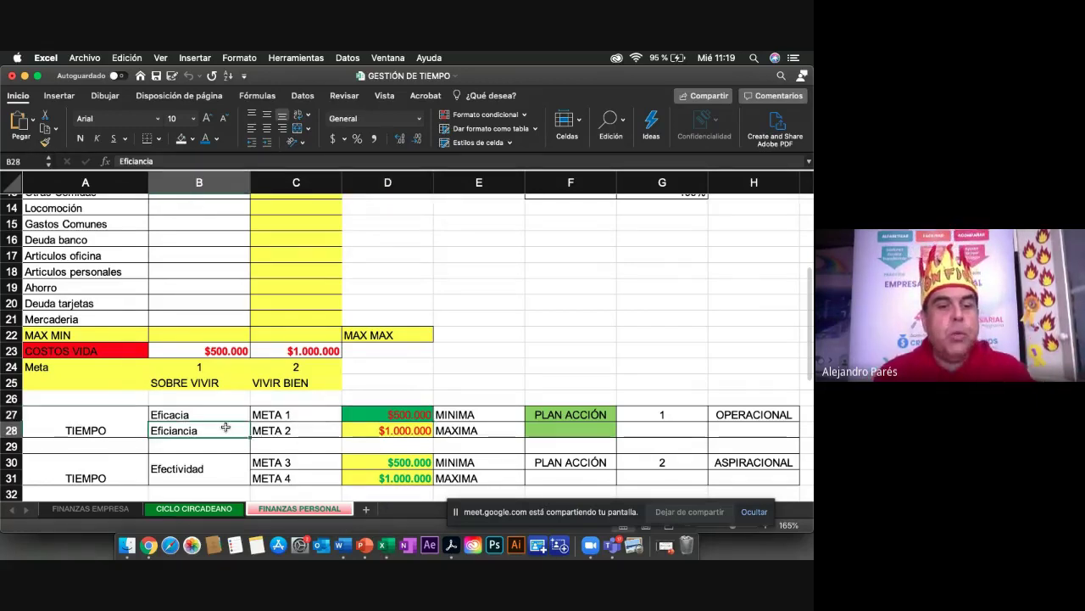
pyautogui.click(394, 432)
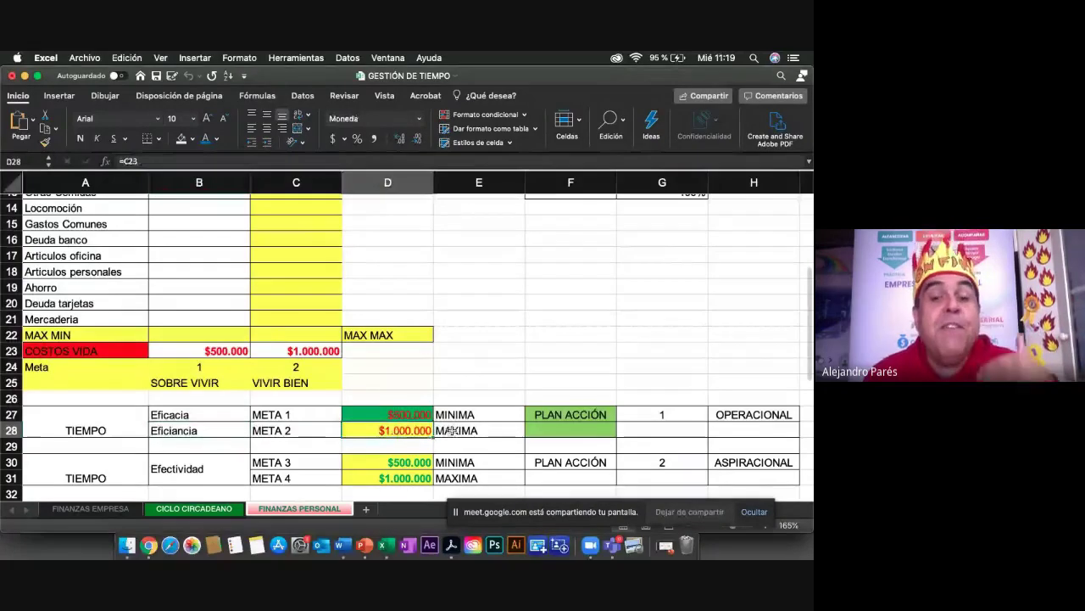
pyautogui.moveTo(560, 416); pyautogui.dragTo(560, 426)
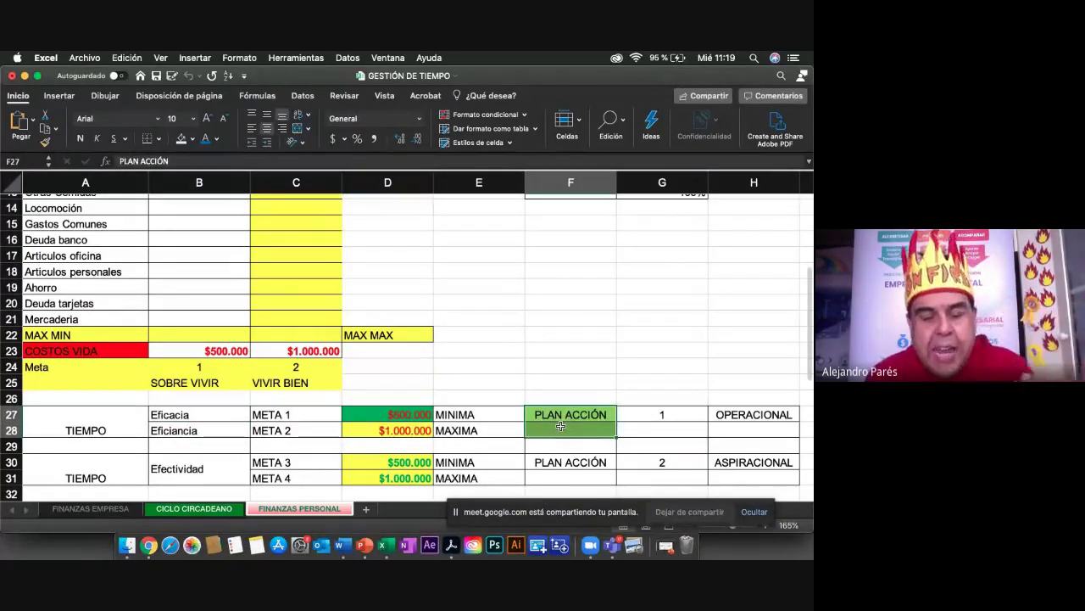
# Step: Examine the Efectividad block's META 3 and META 4 amounts and its aspirational PLAN ACCIÓN cells
pyautogui.scroll(-1, 561, 426)
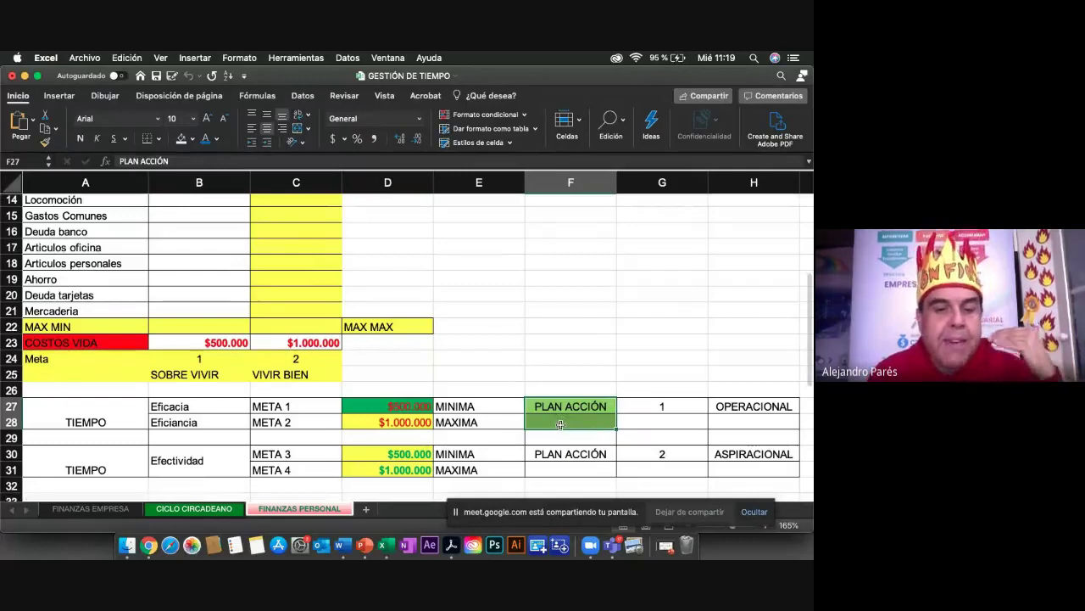
pyautogui.scroll(-1, 561, 424)
pyautogui.scroll(-1, 561, 425)
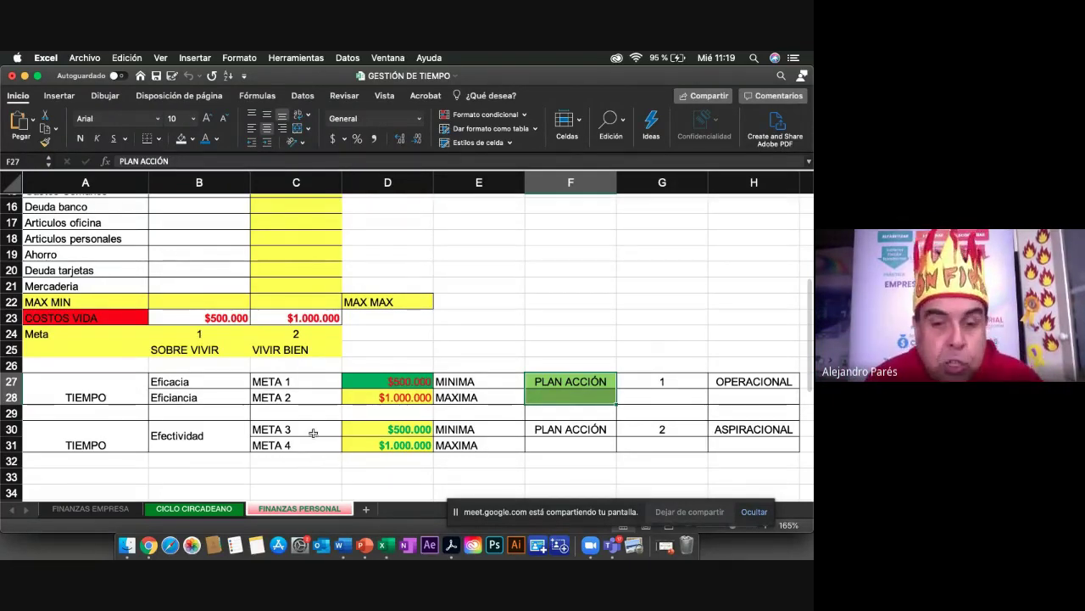
pyautogui.moveTo(359, 429); pyautogui.dragTo(360, 442)
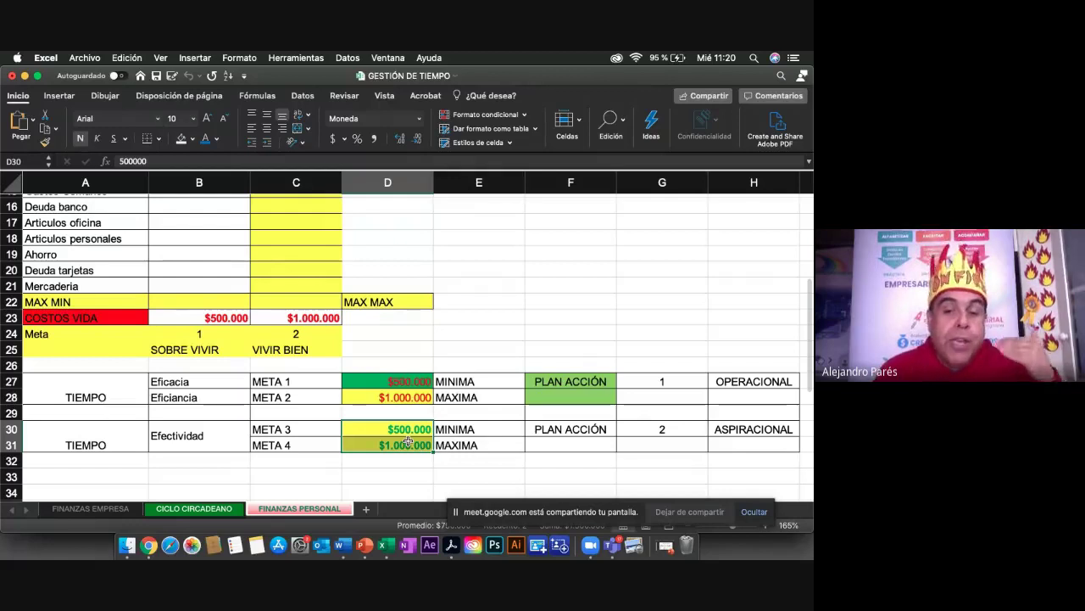
pyautogui.moveTo(562, 429); pyautogui.dragTo(558, 439)
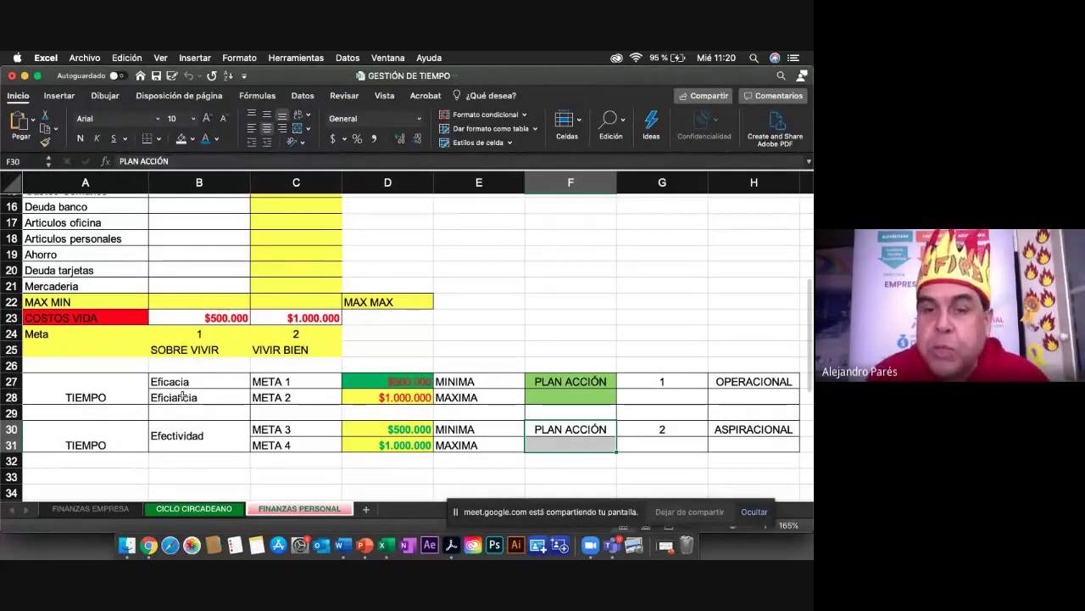
# Step: On the FINANZAS EMPRESA sheet, inspect the RECURSO tiempo total and its split among VENTAS, OPERACIONES, FINANZAS and ADMINISTRAR
pyautogui.click(108, 511)
pyautogui.scroll(10, 158, 418)
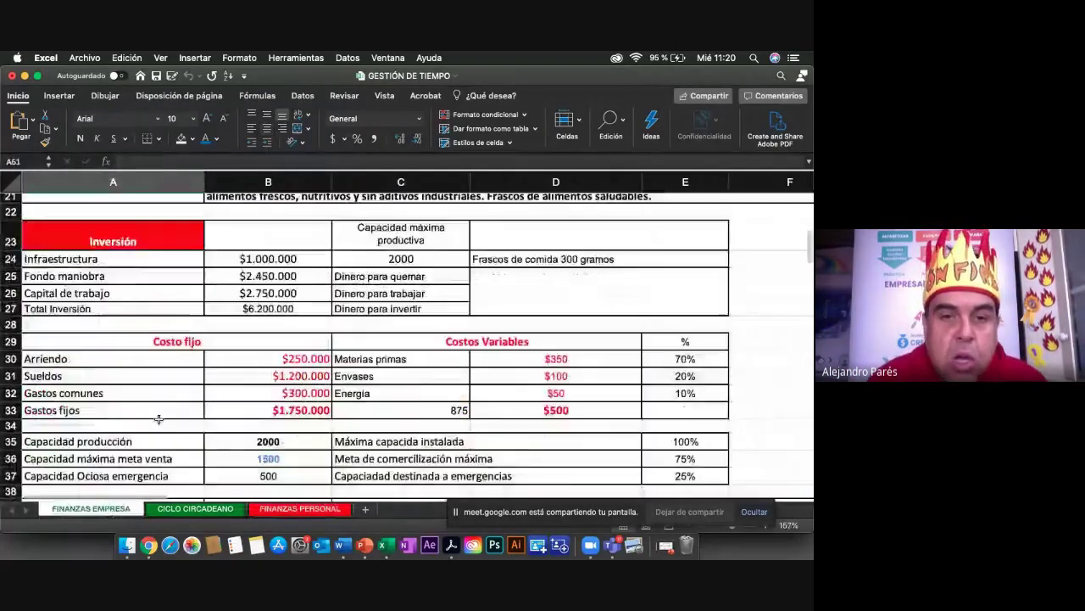
pyautogui.scroll(4, 159, 419)
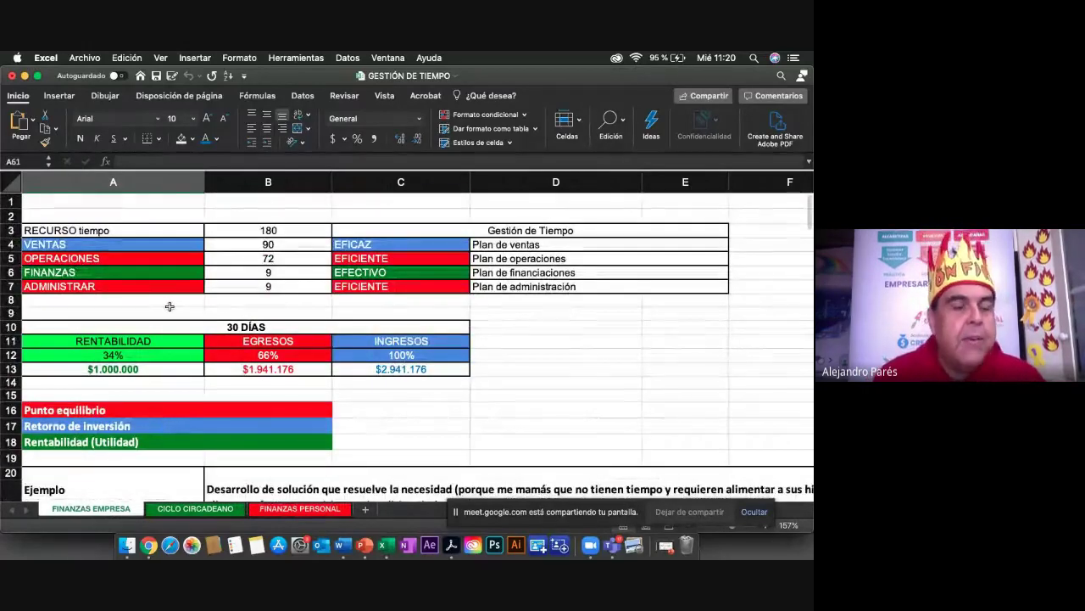
pyautogui.click(227, 228)
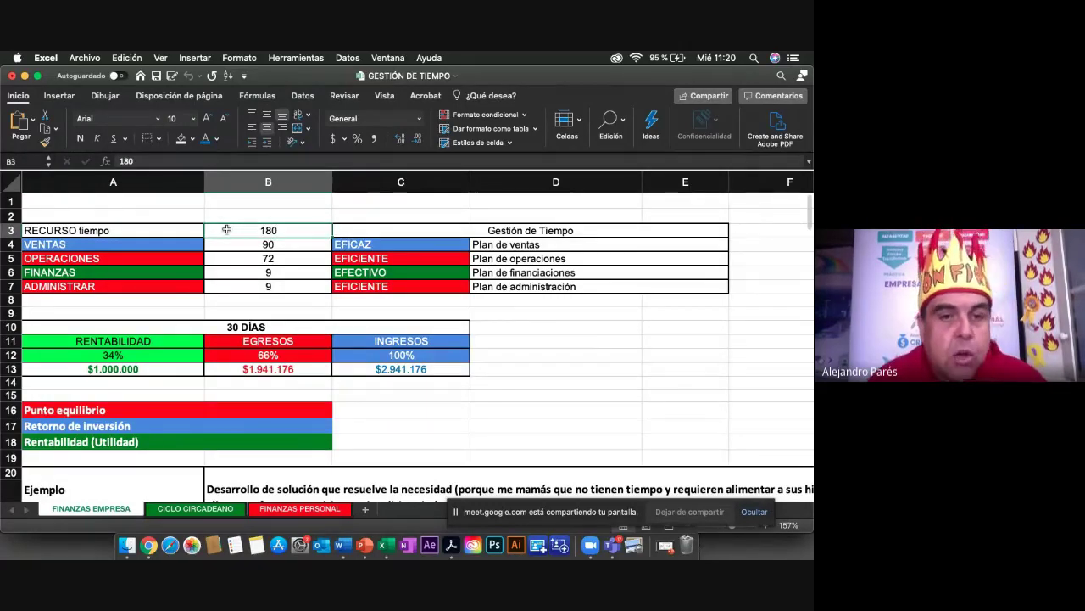
pyautogui.click(226, 241)
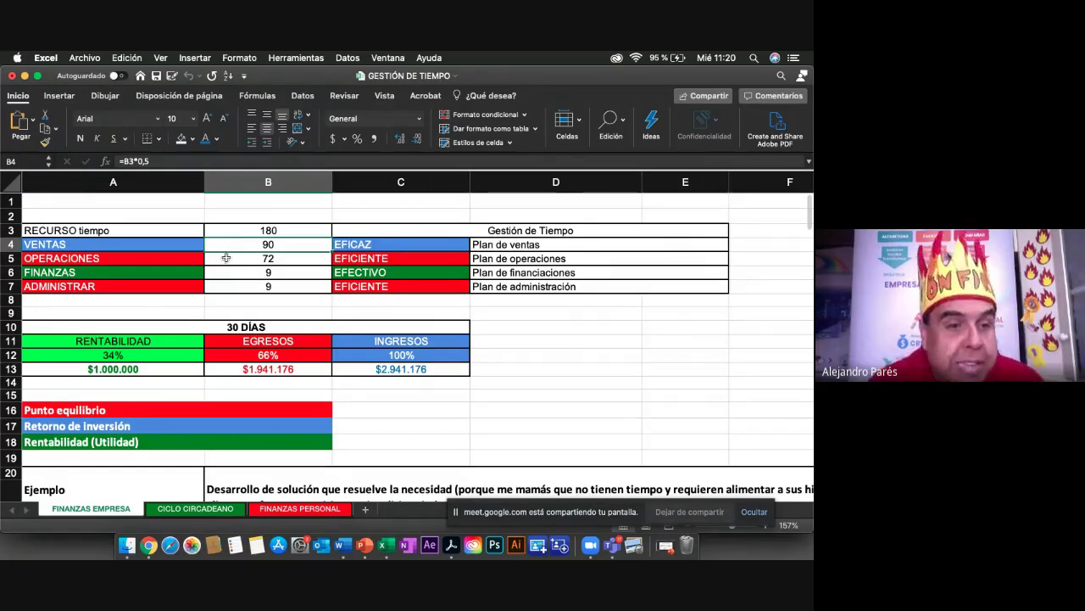
pyautogui.moveTo(225, 258); pyautogui.dragTo(223, 281)
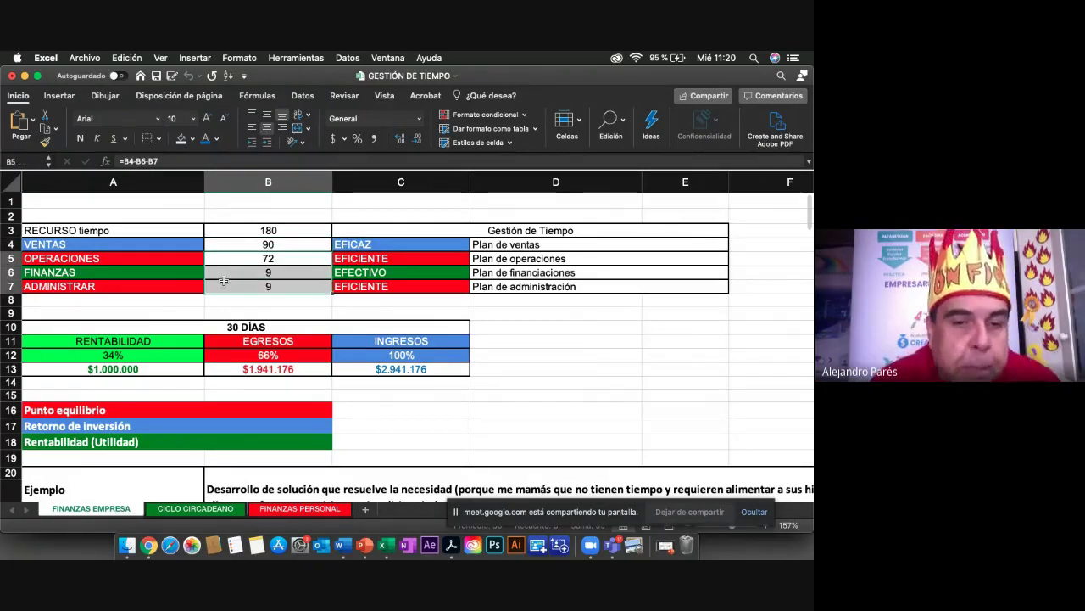
pyautogui.click(221, 259)
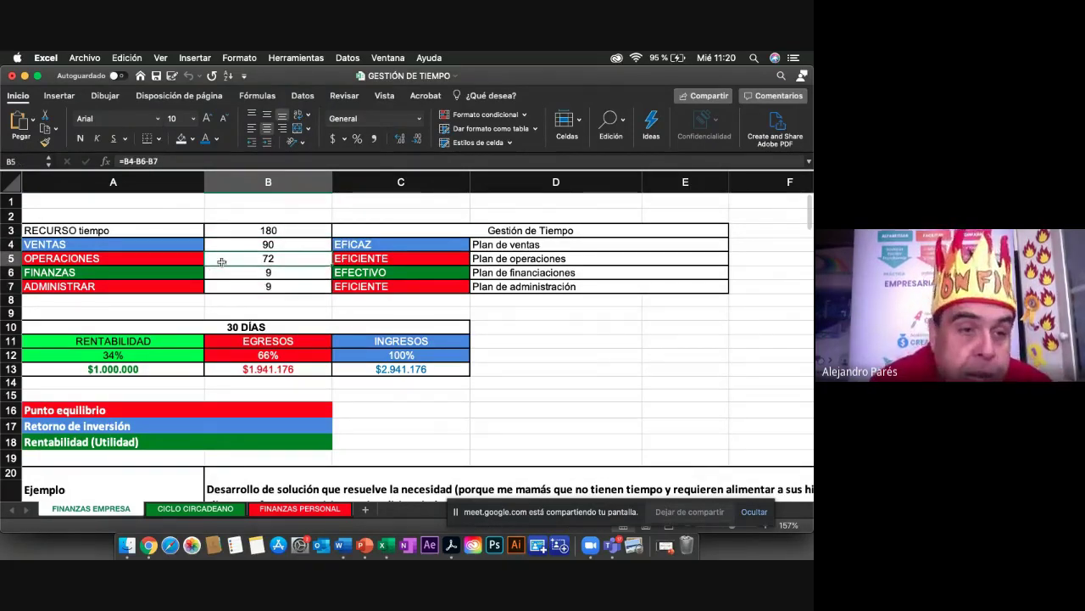
pyautogui.click(218, 272)
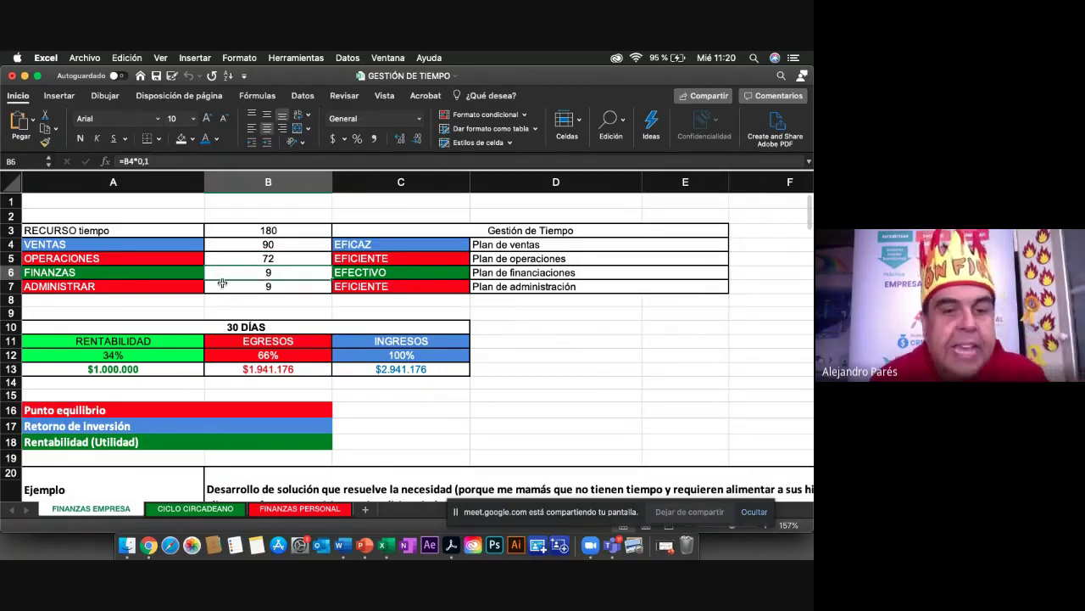
pyautogui.click(222, 282)
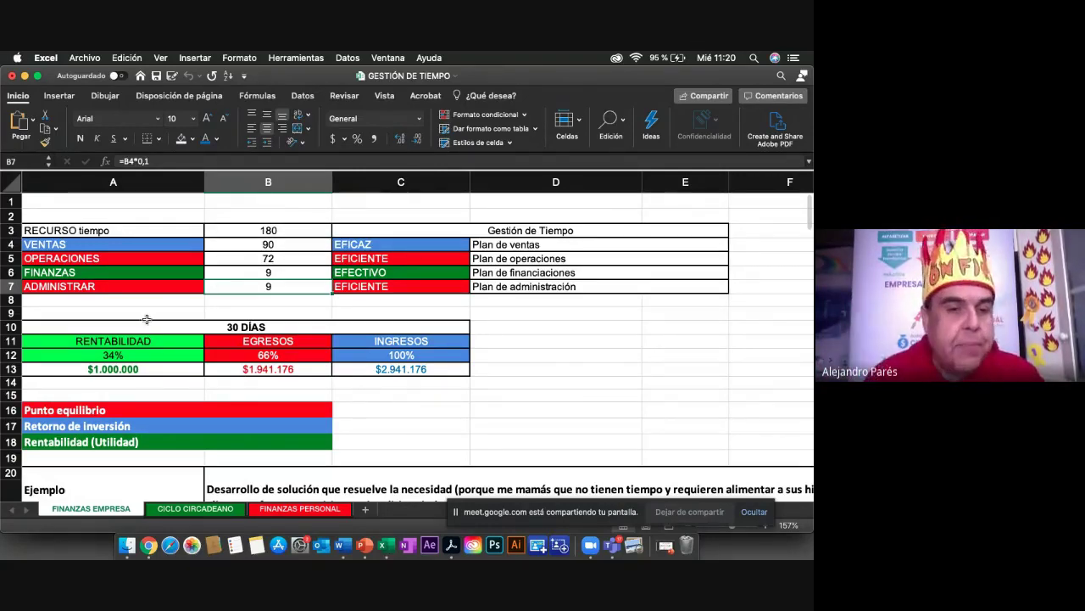
# Step: Inspect the 30 DÍAS table's profitability amount and percentage and its INGRESOS formula
pyautogui.scroll(-1, 147, 318)
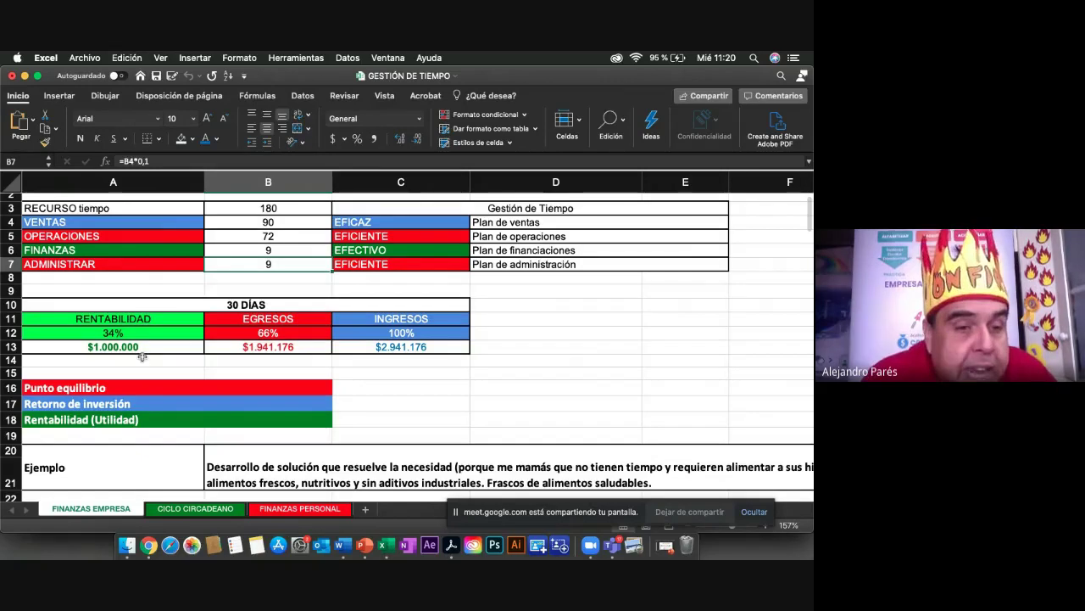
pyautogui.click(142, 346)
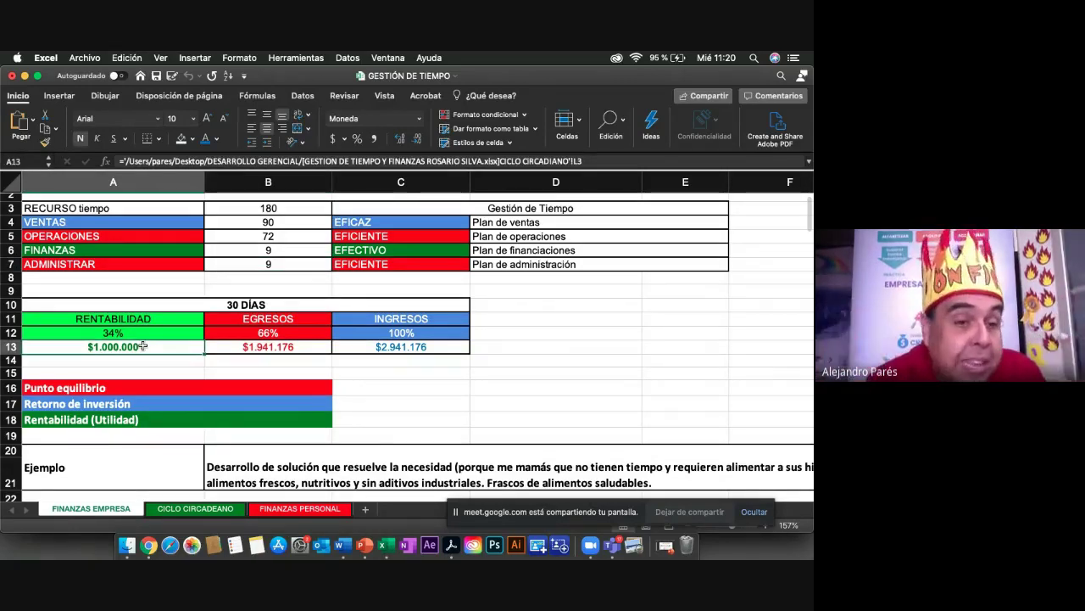
pyautogui.click(144, 333)
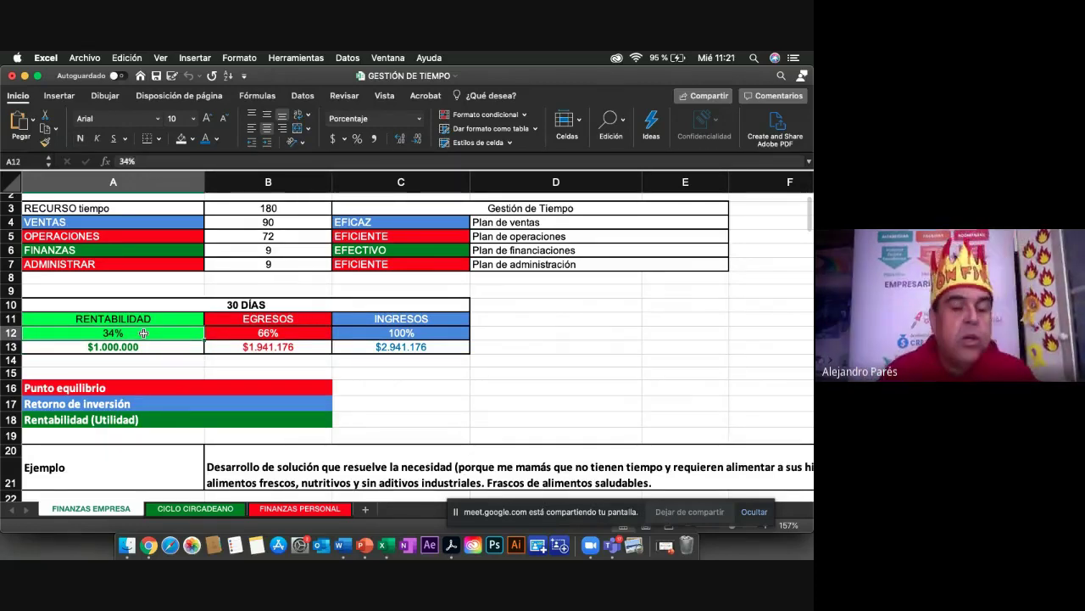
pyautogui.click(408, 348)
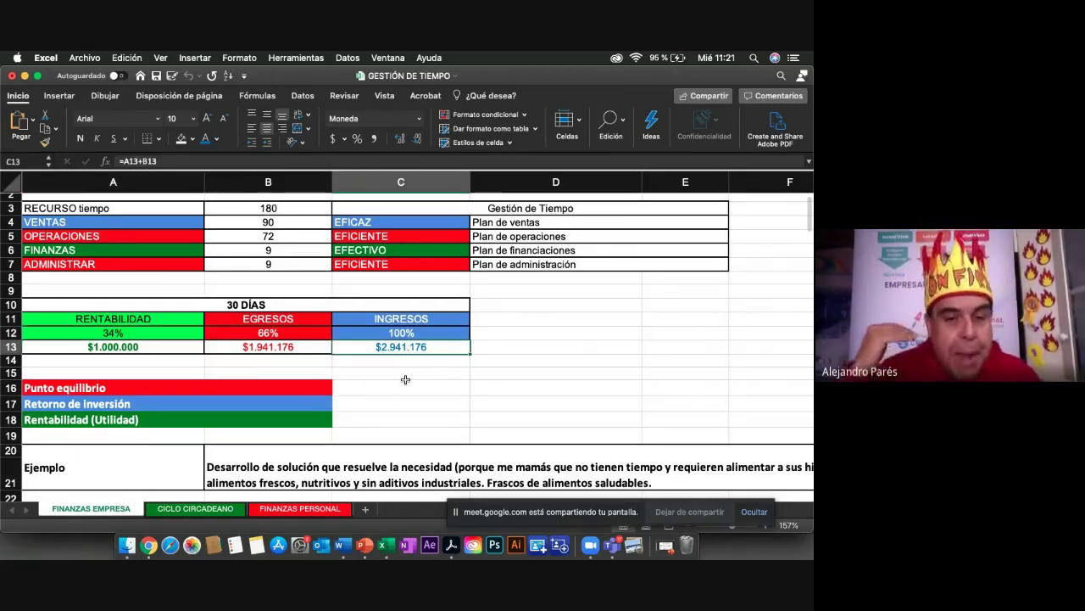
pyautogui.scroll(-1, 406, 379)
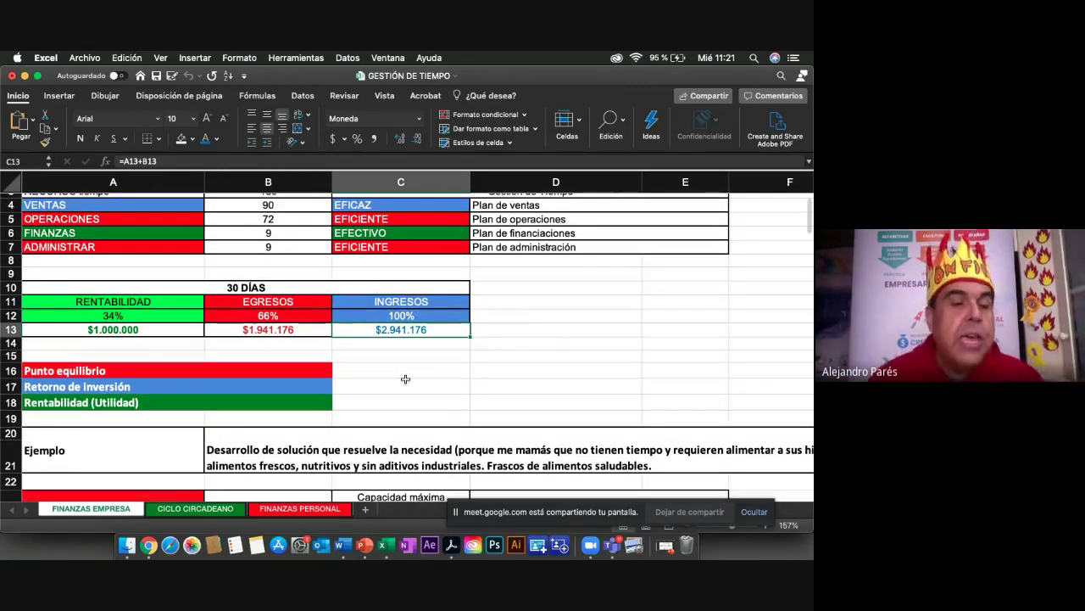
# Step: Review the Ejemplo description of the healthy food jar business below the 30 DÍAS table
pyautogui.scroll(-1, 406, 379)
pyautogui.scroll(-1, 405, 379)
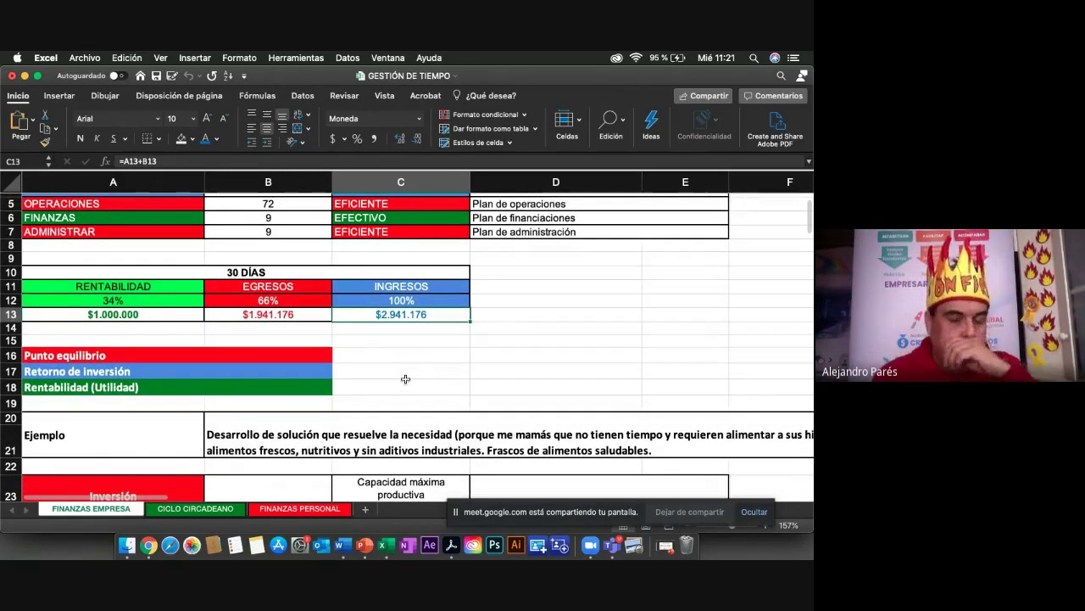
pyautogui.scroll(-5, 405, 379)
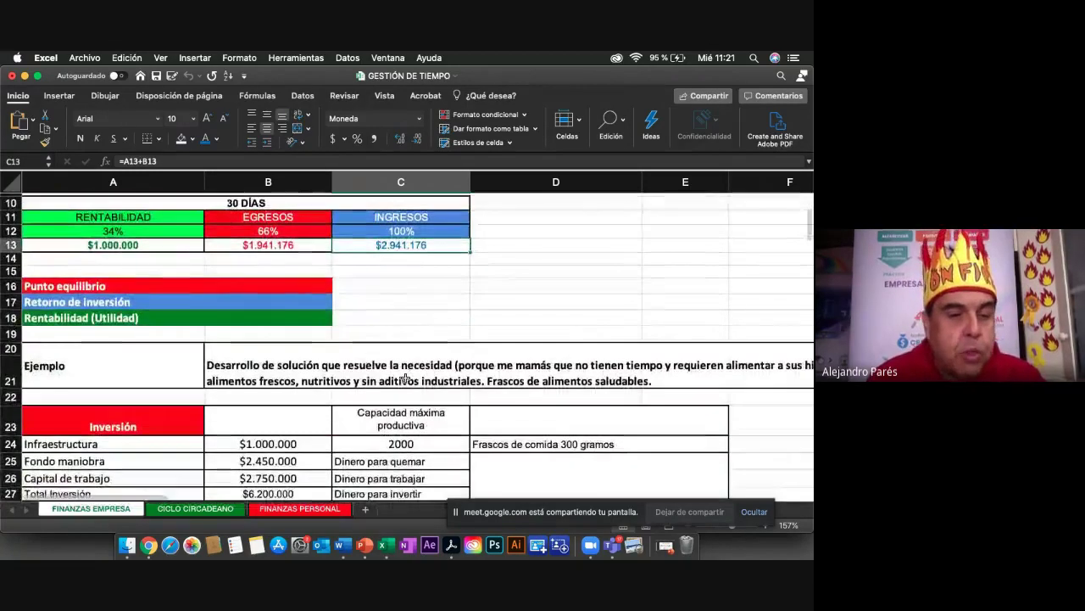
pyautogui.scroll(-2, 405, 380)
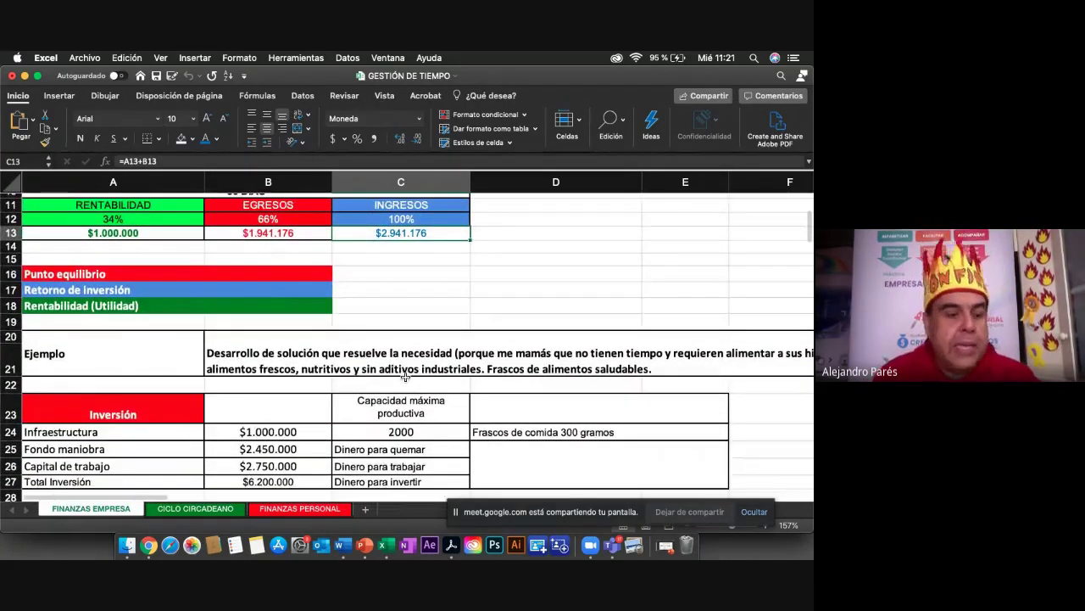
pyautogui.scroll(-2, 405, 376)
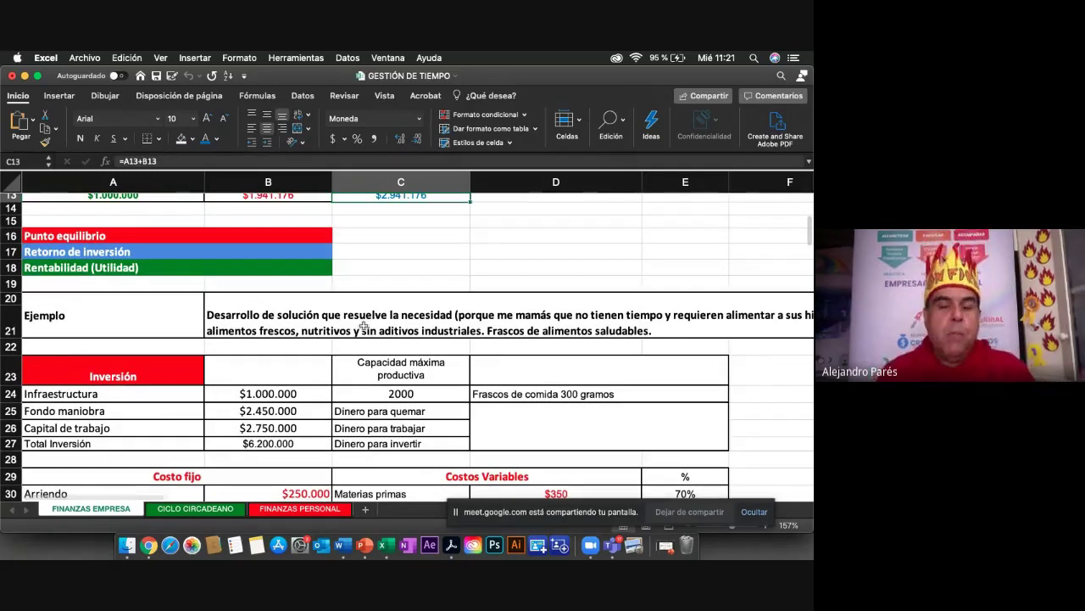
pyautogui.click(363, 325)
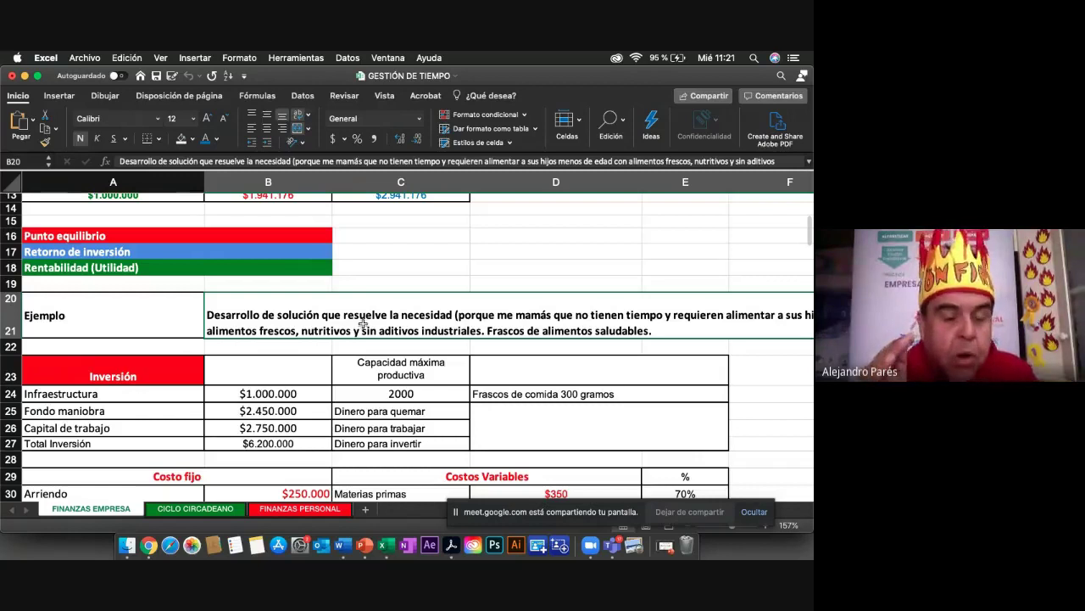
# Step: Highlight the Infraestructura row's Capacidad máxima productiva value with a yellow fill
pyautogui.click(378, 392)
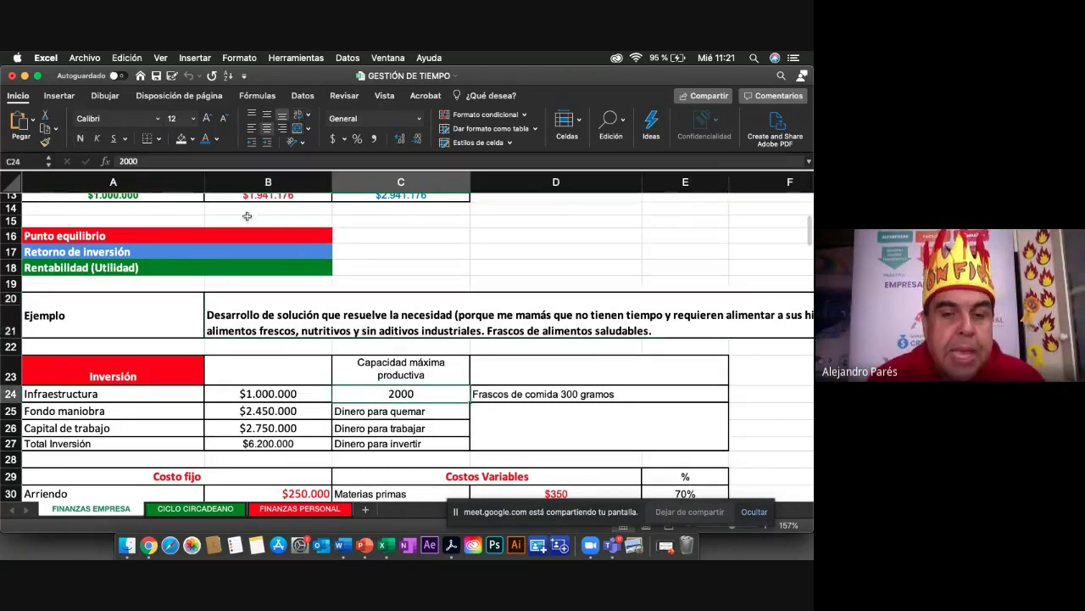
pyautogui.click(191, 141)
pyautogui.click(220, 282)
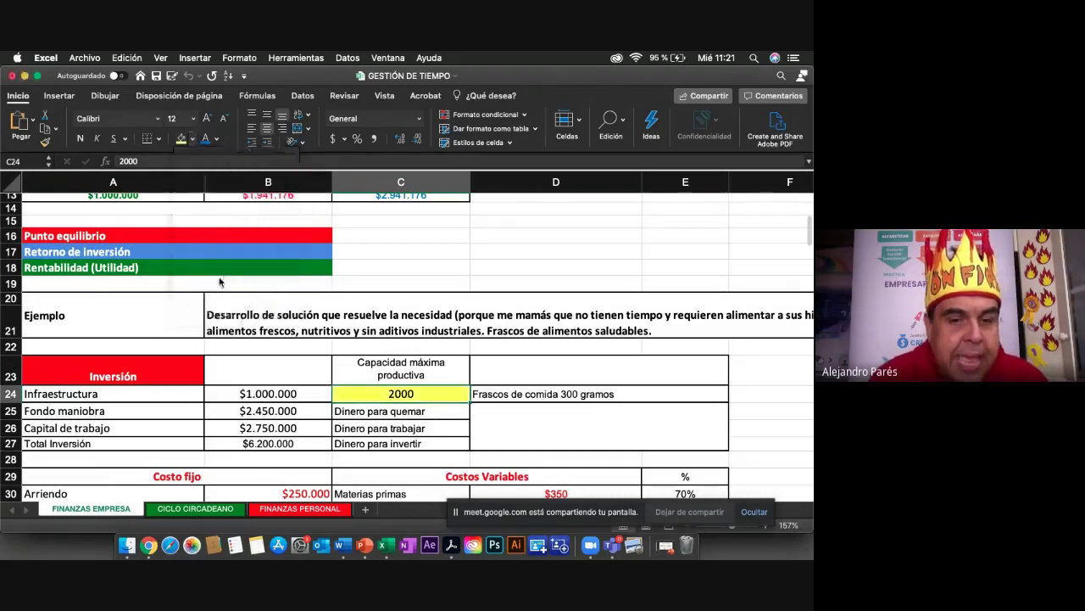
# Step: Inspect the Inversión entries for Infraestructura, Fondo maniobra and Capital de trabajo, including the Fondo maniobra formula
pyautogui.click(169, 397)
pyautogui.click(233, 399)
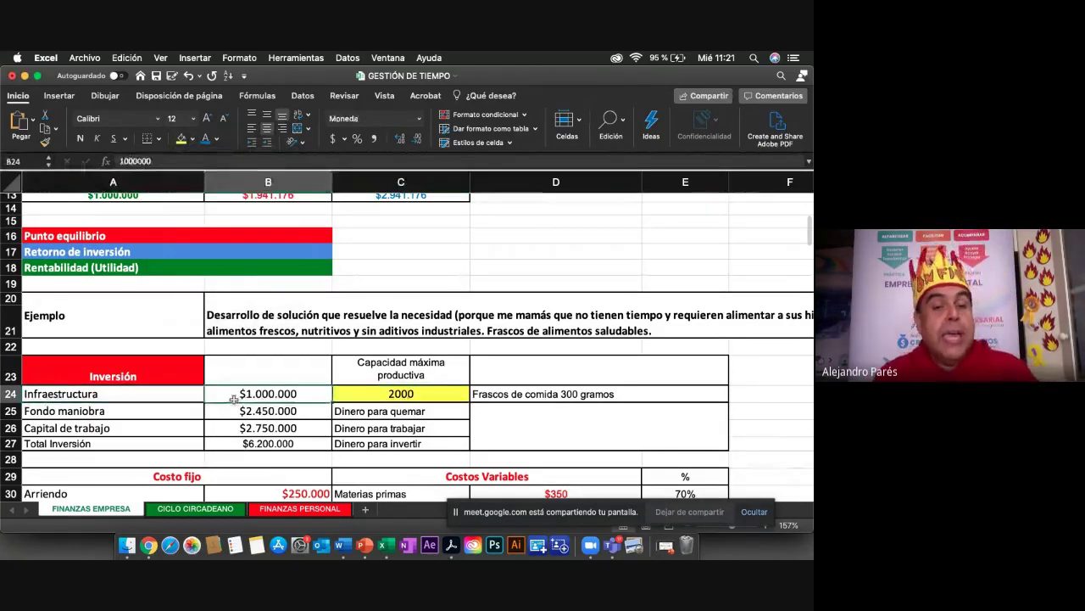
pyautogui.click(364, 399)
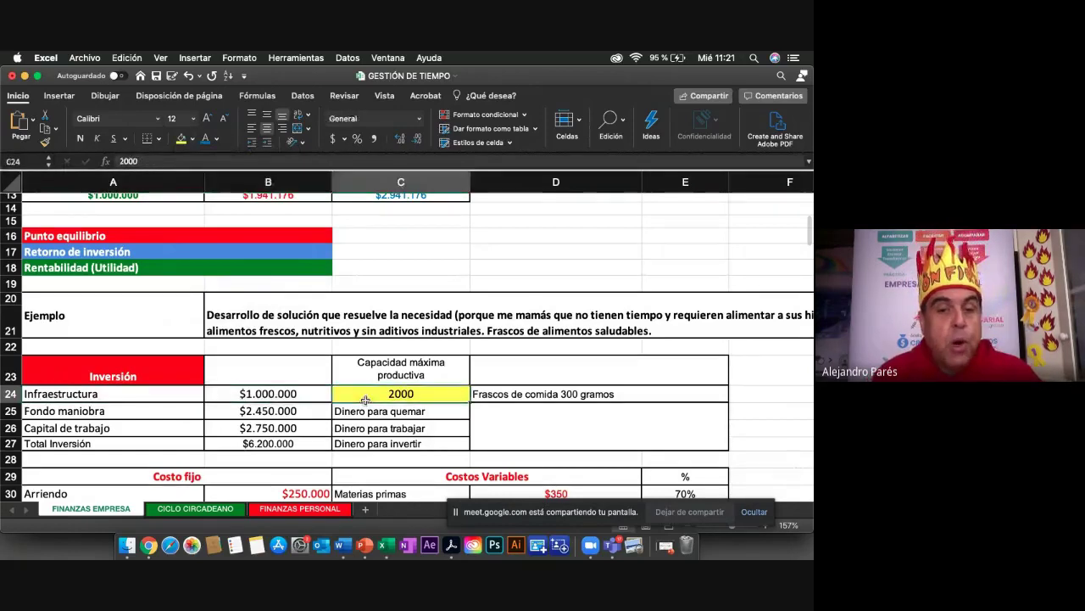
pyautogui.scroll(-1, 365, 400)
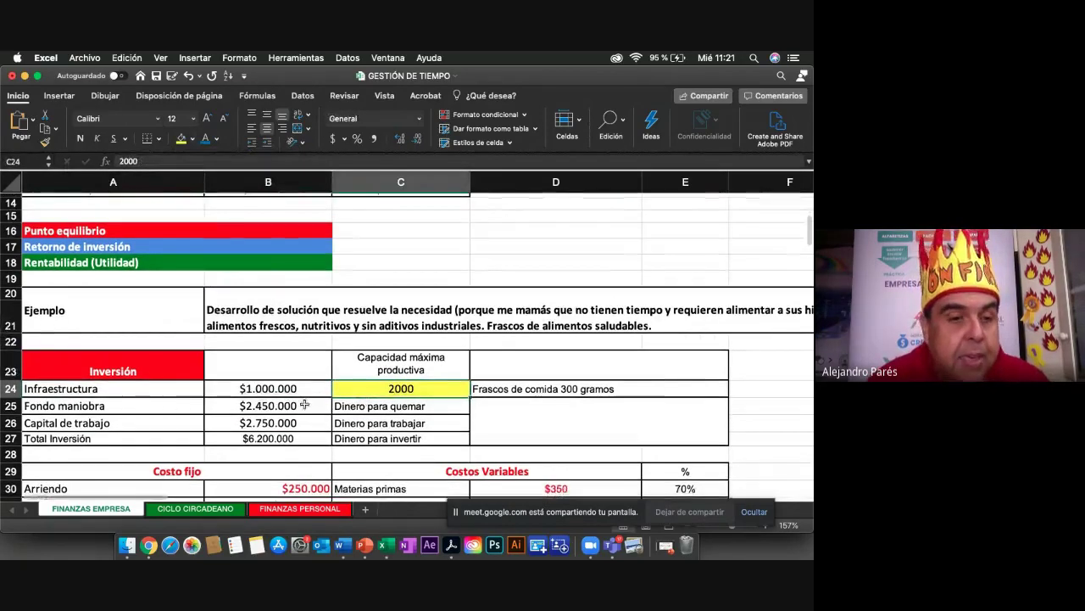
pyautogui.click(157, 405)
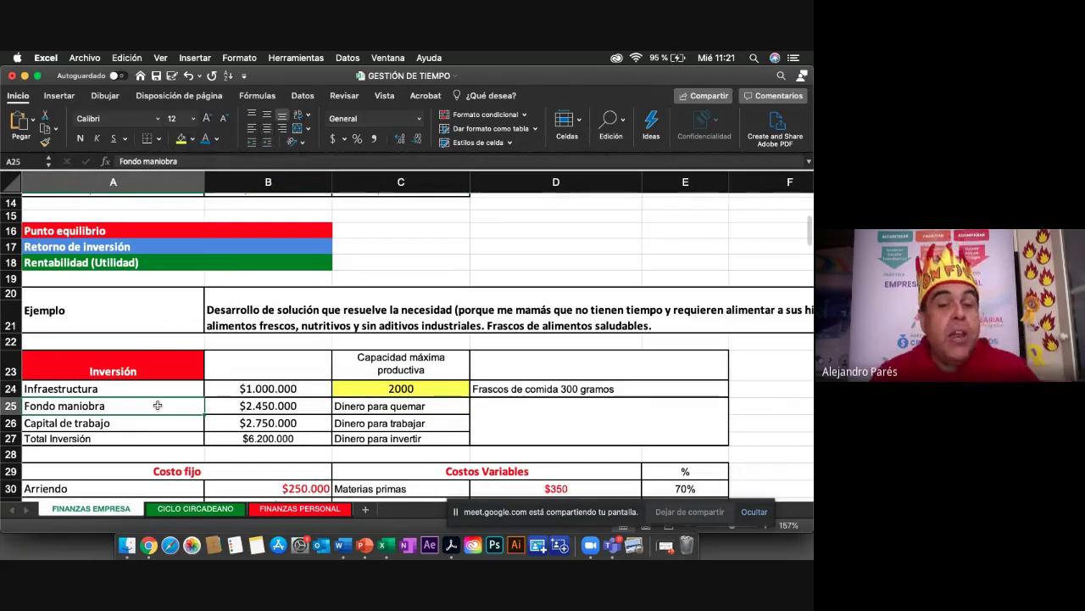
pyautogui.click(228, 404)
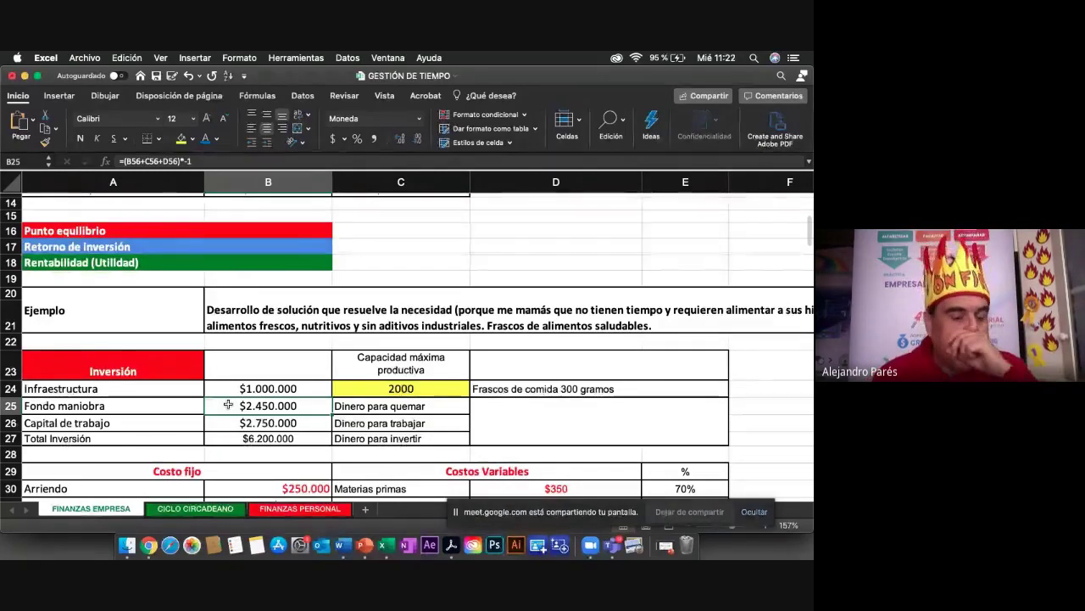
pyautogui.click(137, 422)
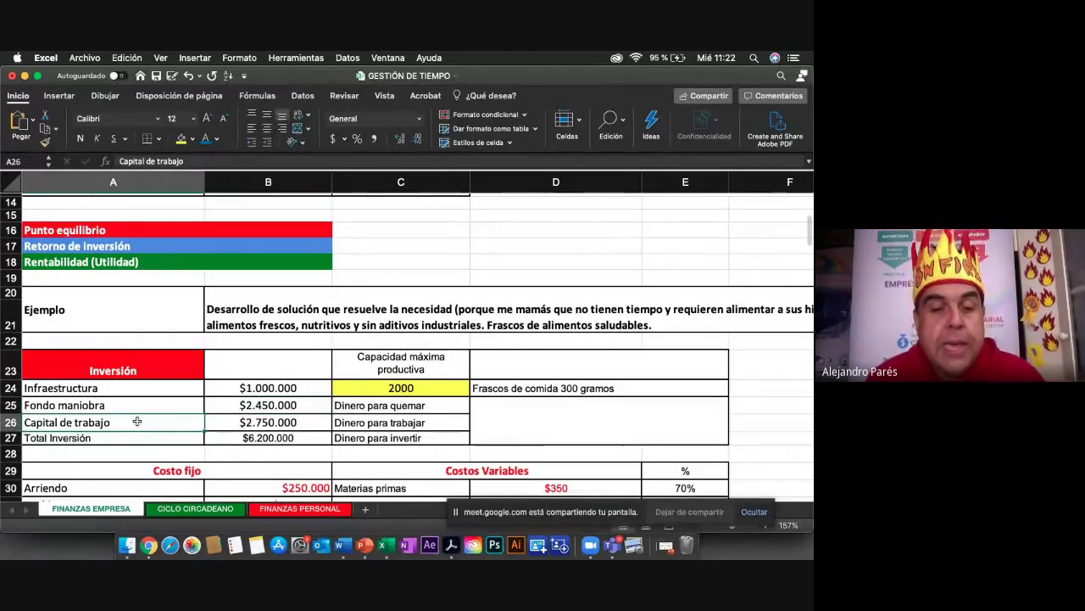
# Step: Highlight the Total Inversión amount with the same yellow fill
pyautogui.scroll(-1, 137, 421)
pyautogui.click(263, 426)
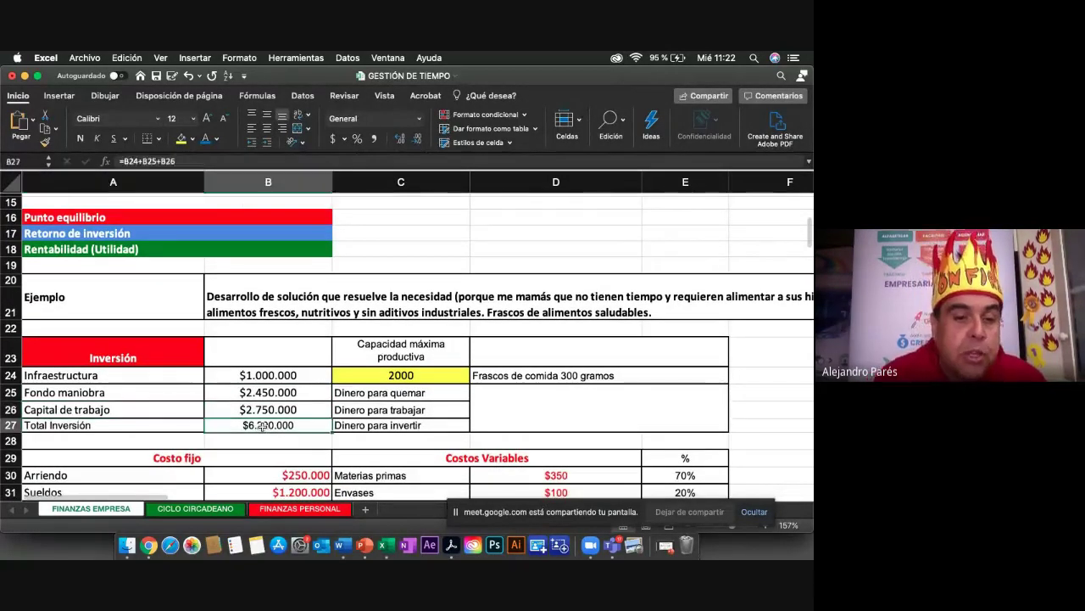
pyautogui.click(181, 138)
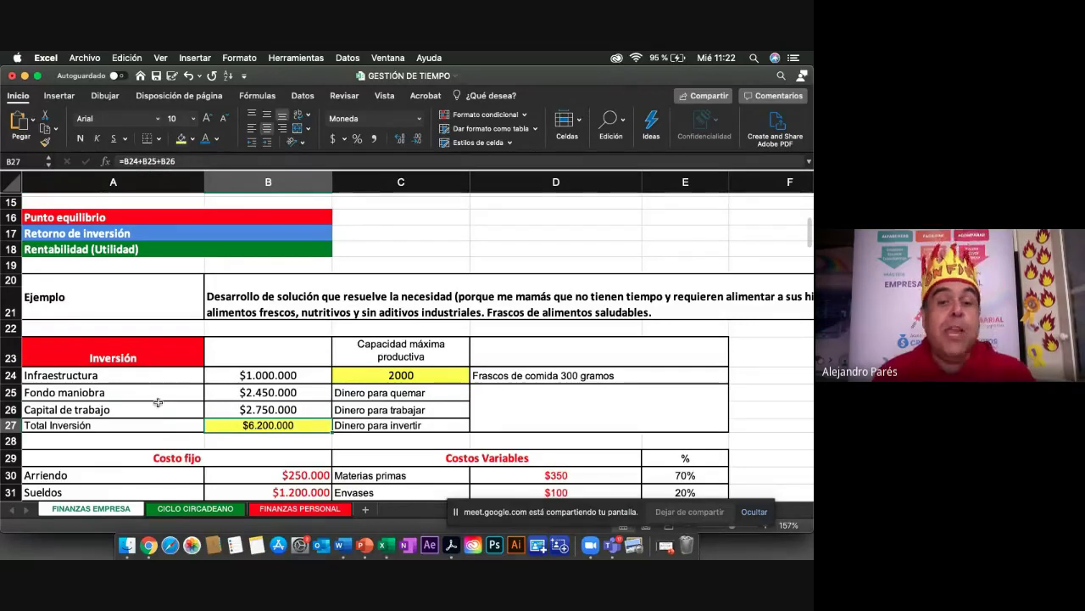
# Step: Inspect the Costo fijo amounts for Arriendo, Sueldos and Gastos comunes and the Gastos fijos sum formula
pyautogui.scroll(-1, 158, 402)
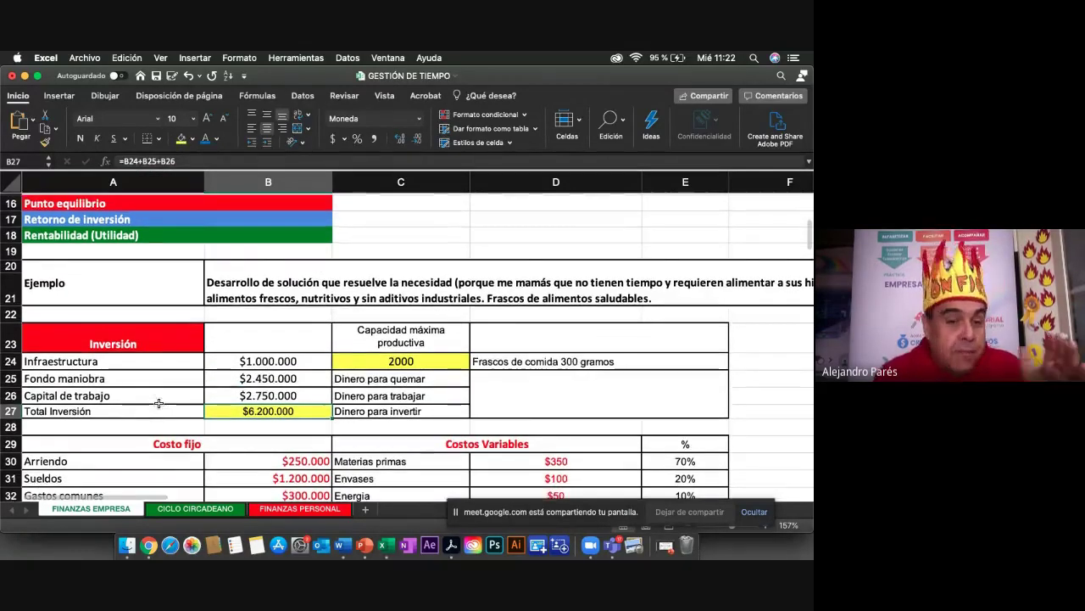
pyautogui.scroll(-4, 158, 402)
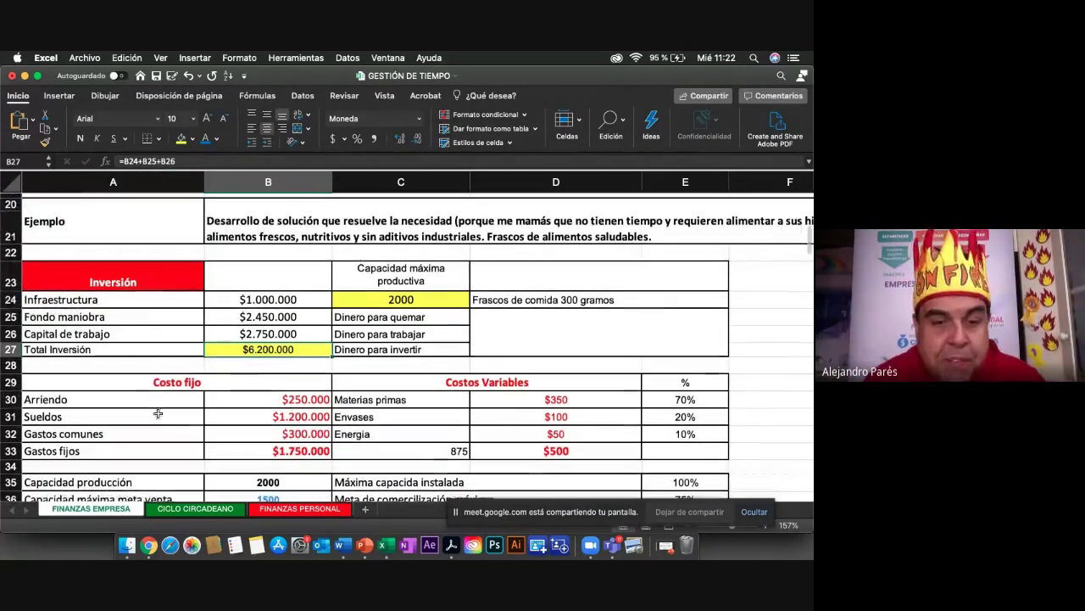
pyautogui.scroll(-2, 157, 413)
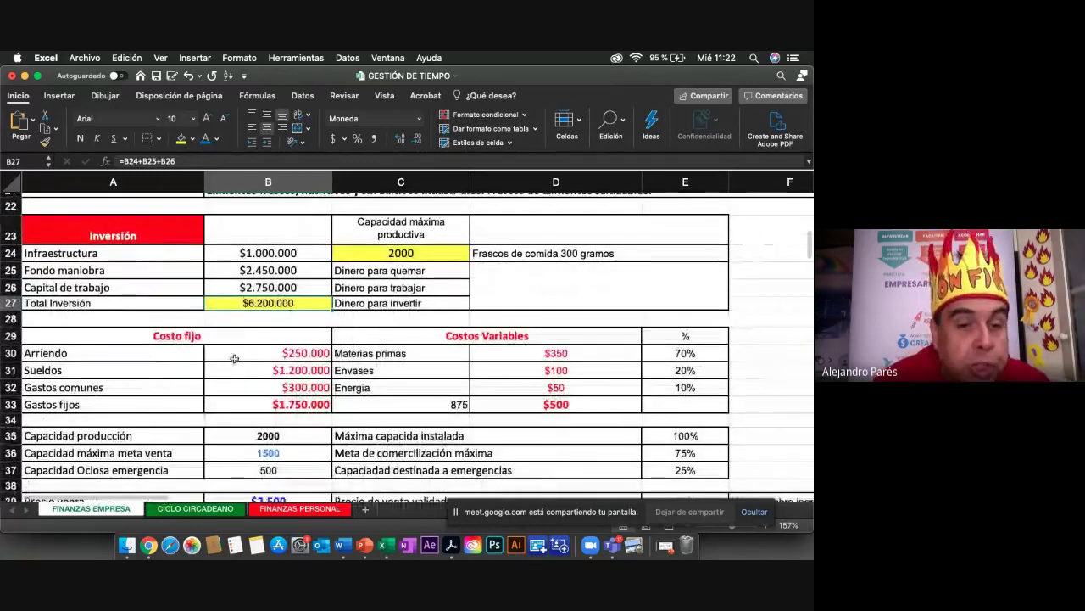
pyautogui.click(234, 358)
pyautogui.click(228, 400)
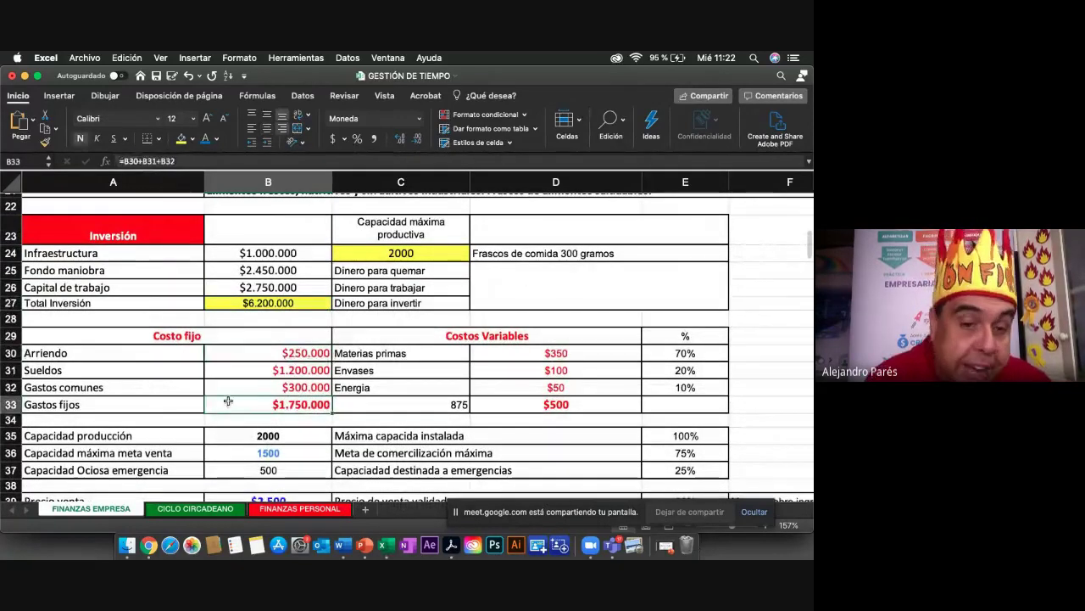
pyautogui.scroll(-1, 228, 400)
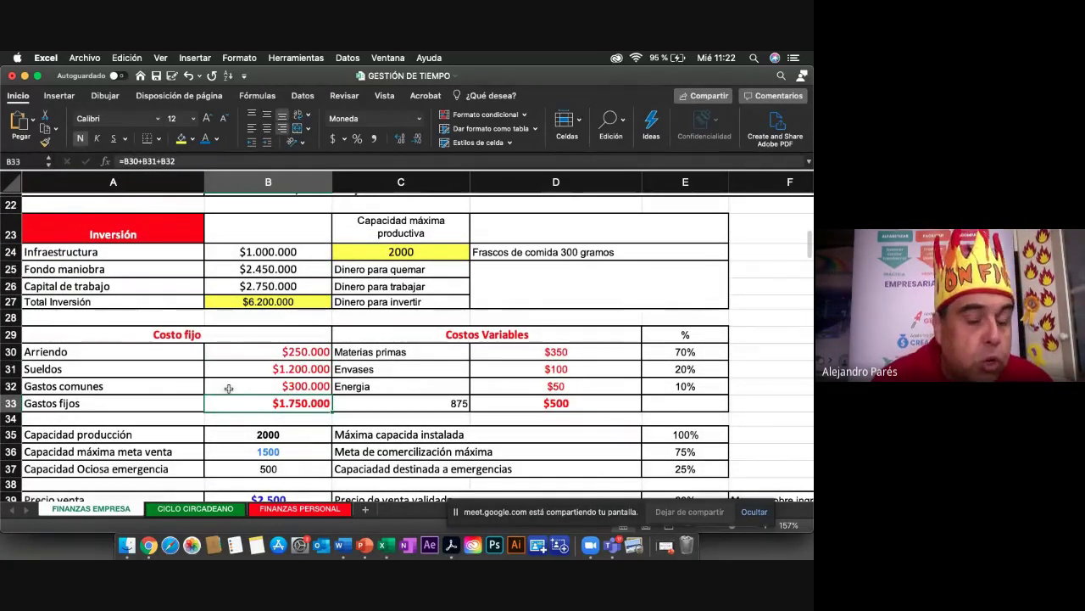
pyautogui.click(230, 369)
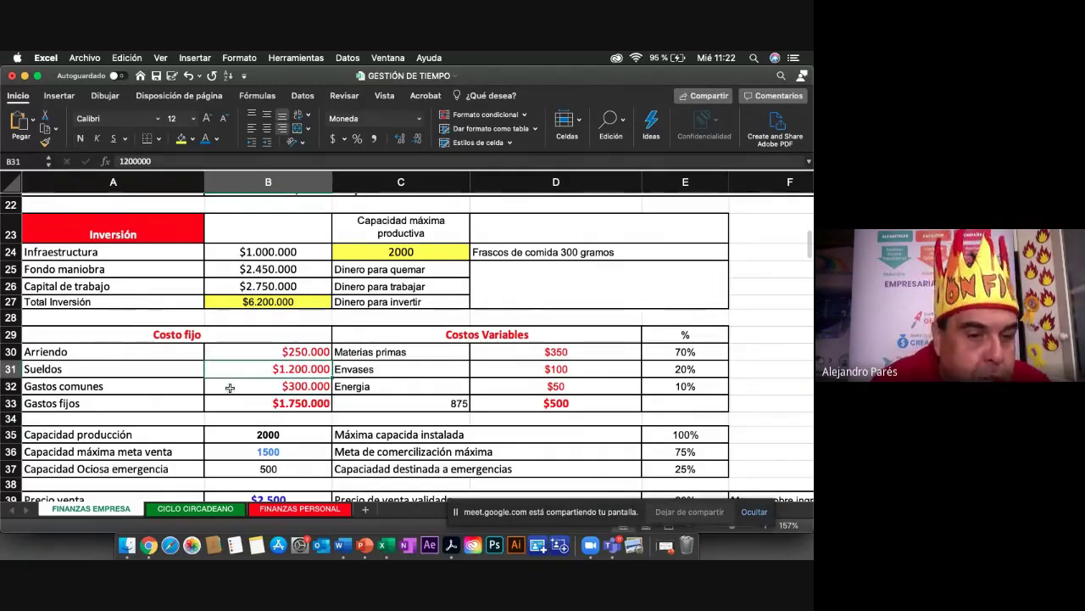
pyautogui.click(230, 386)
pyautogui.click(228, 404)
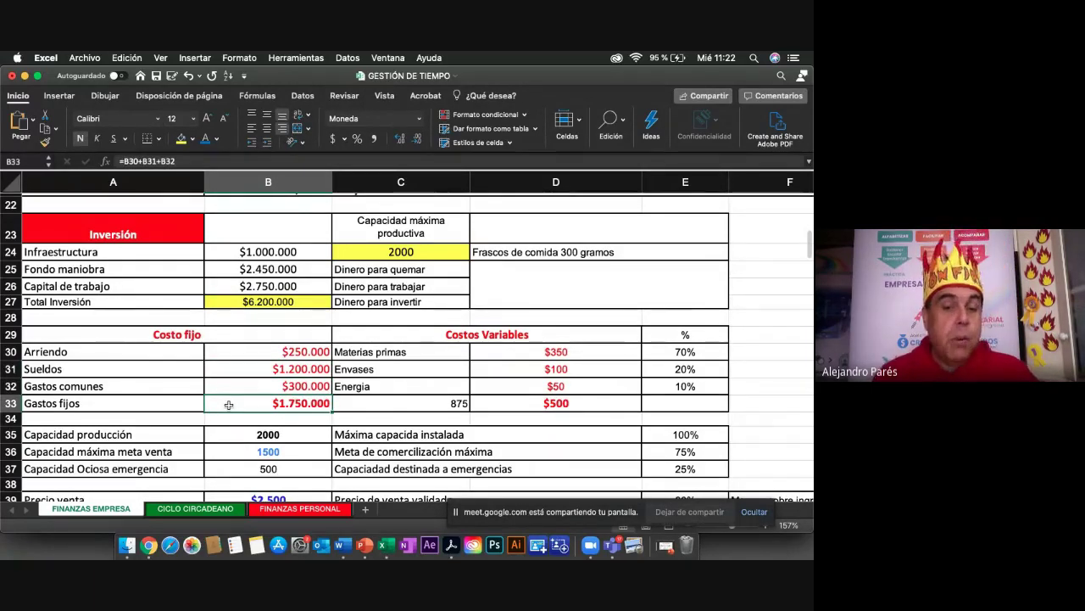
# Step: Inspect the Costos Variables total and its breakdown into Materias primas, Envases and Energia without altering the cells
pyautogui.click(511, 405)
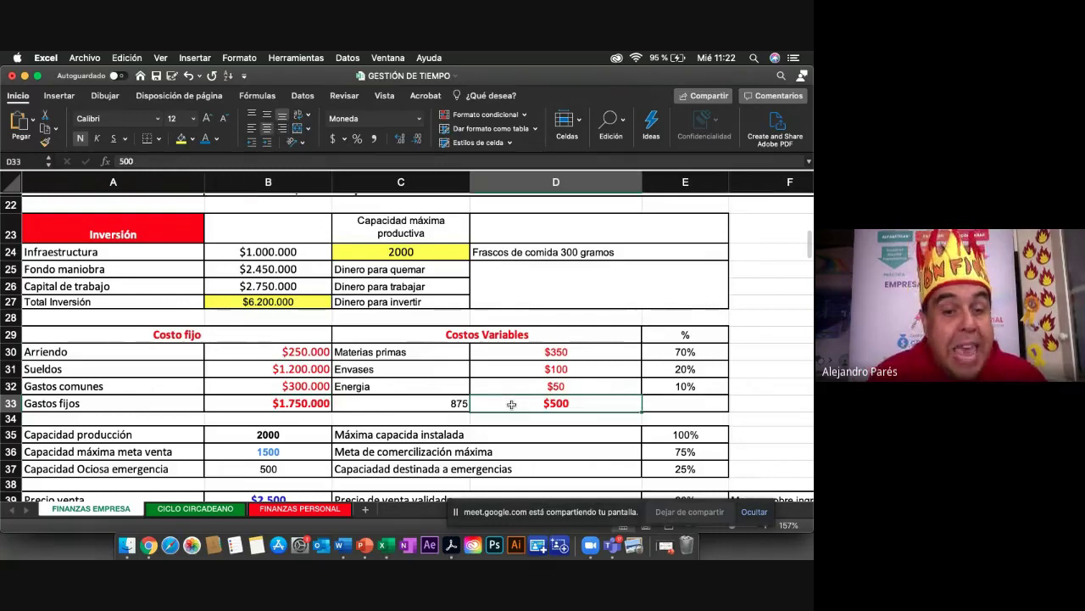
pyautogui.click(500, 352)
pyautogui.click(501, 371)
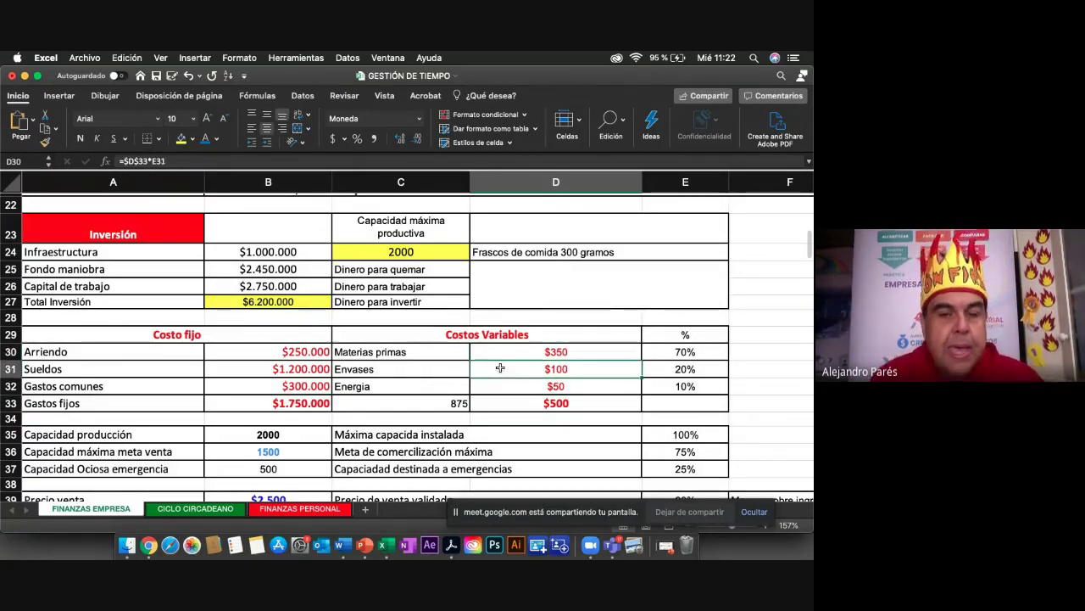
pyautogui.moveTo(500, 377); pyautogui.dragTo(500, 383)
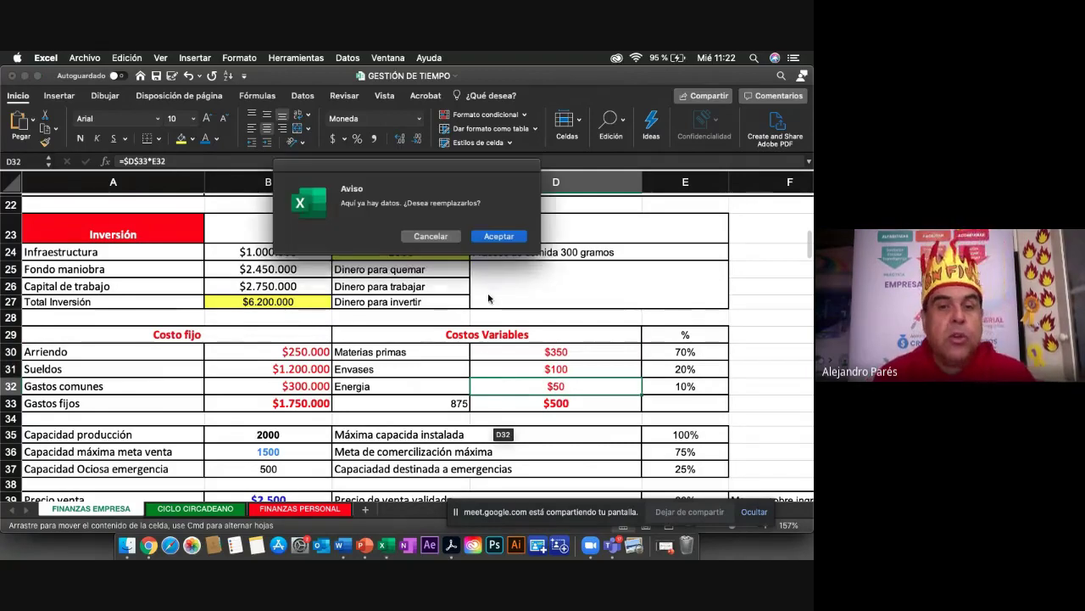
pyautogui.press('Escape')
pyautogui.click(504, 396)
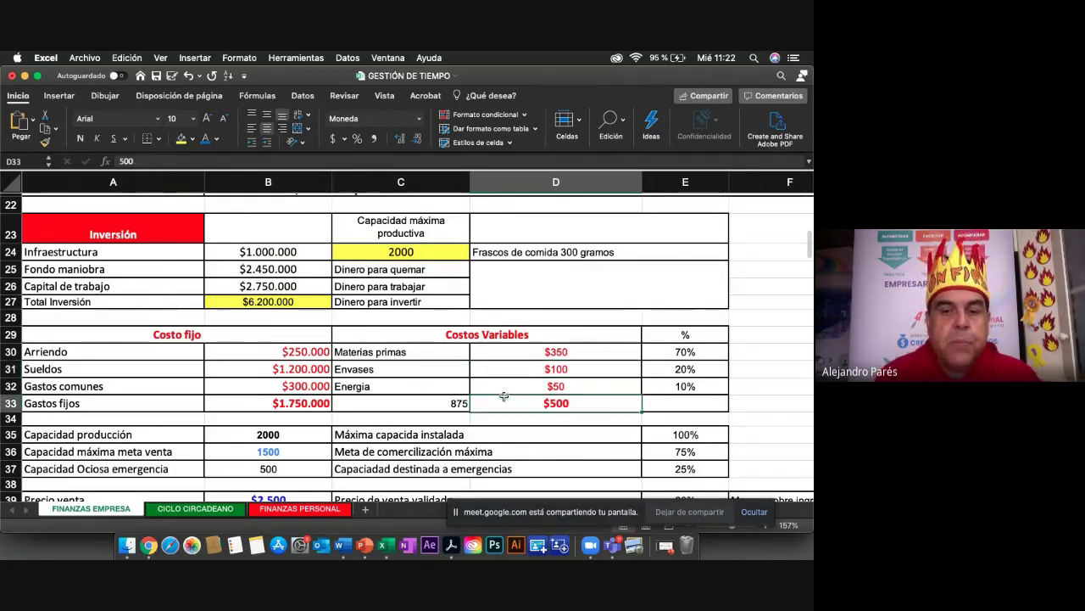
# Step: Inspect the formulas for Capacidad producción, Capacidad máxima meta venta and Capacidad Ociosa emergencia, returning to the sales target capacity
pyautogui.scroll(-2, 504, 396)
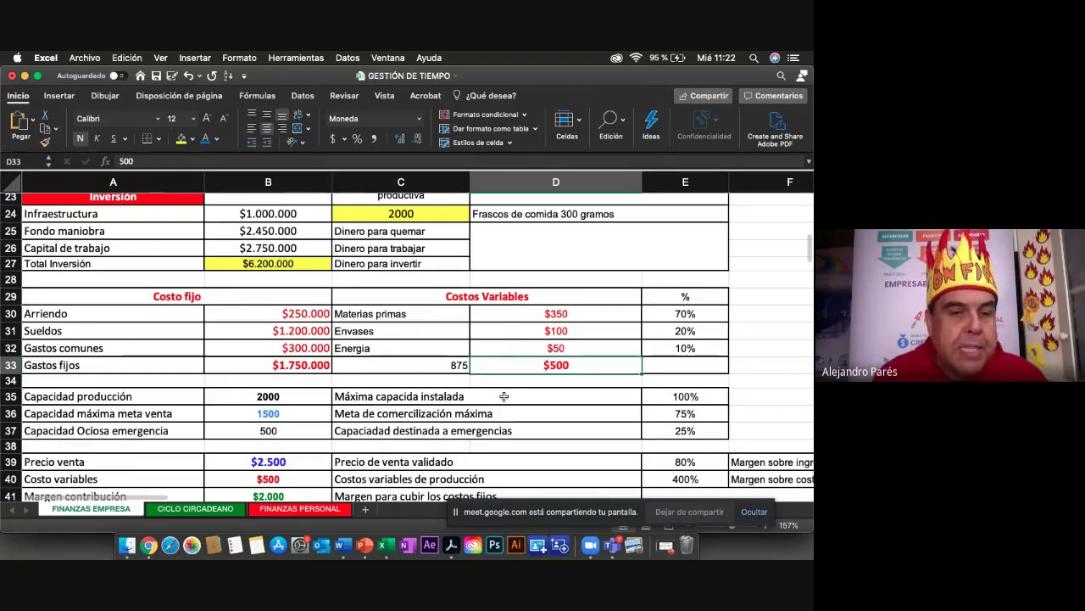
pyautogui.scroll(-2, 242, 375)
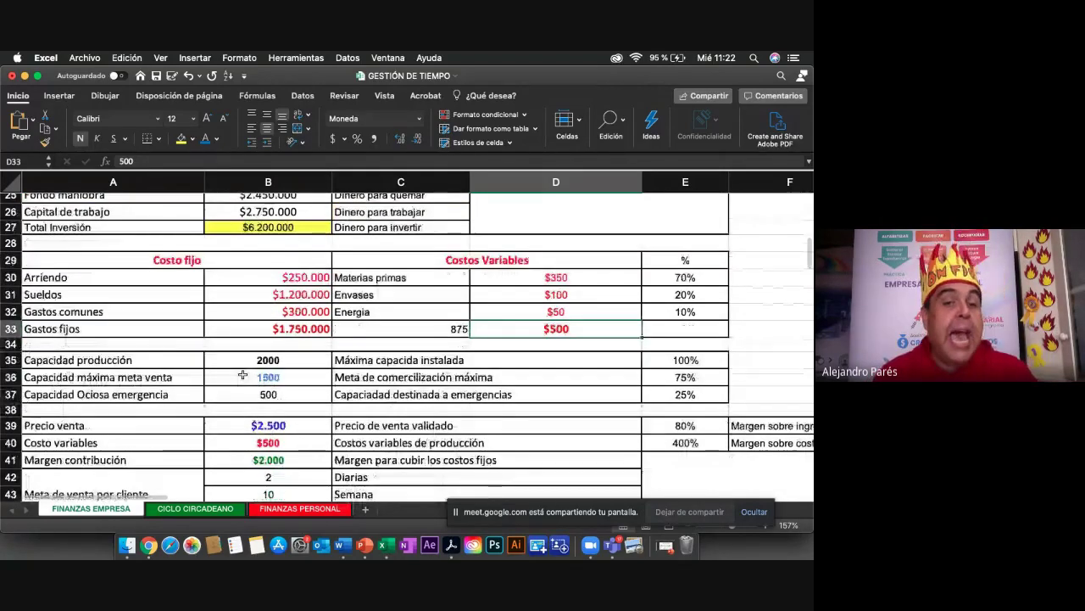
pyautogui.click(240, 363)
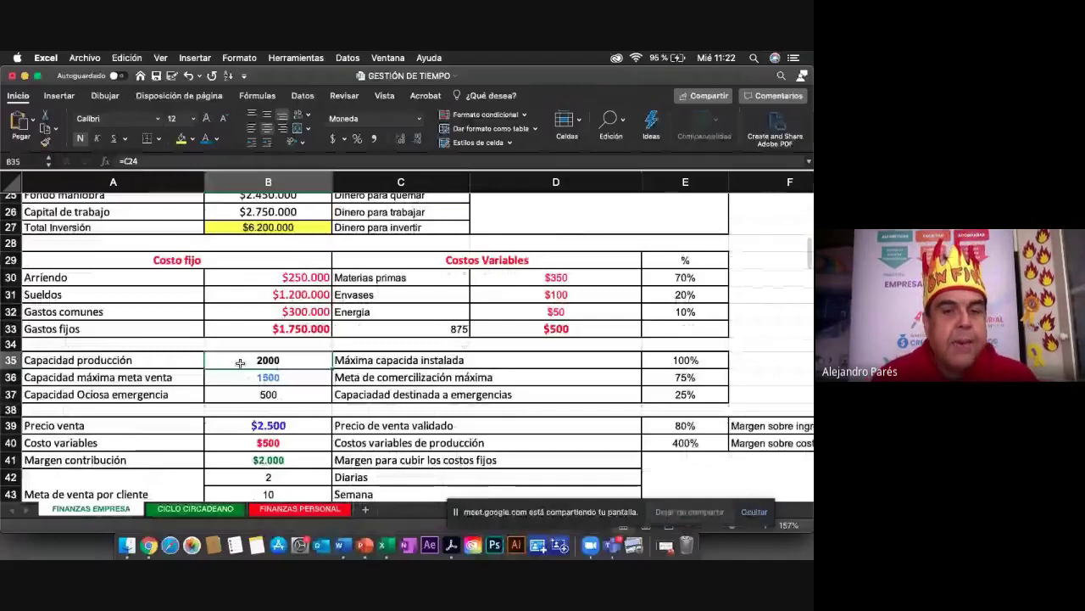
pyautogui.click(239, 379)
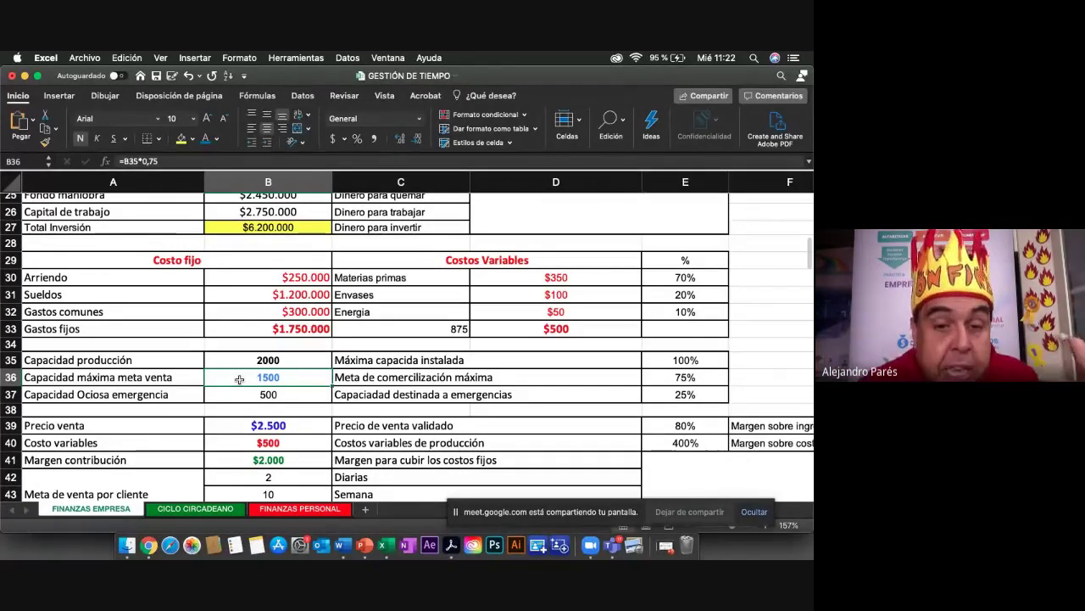
pyautogui.click(239, 394)
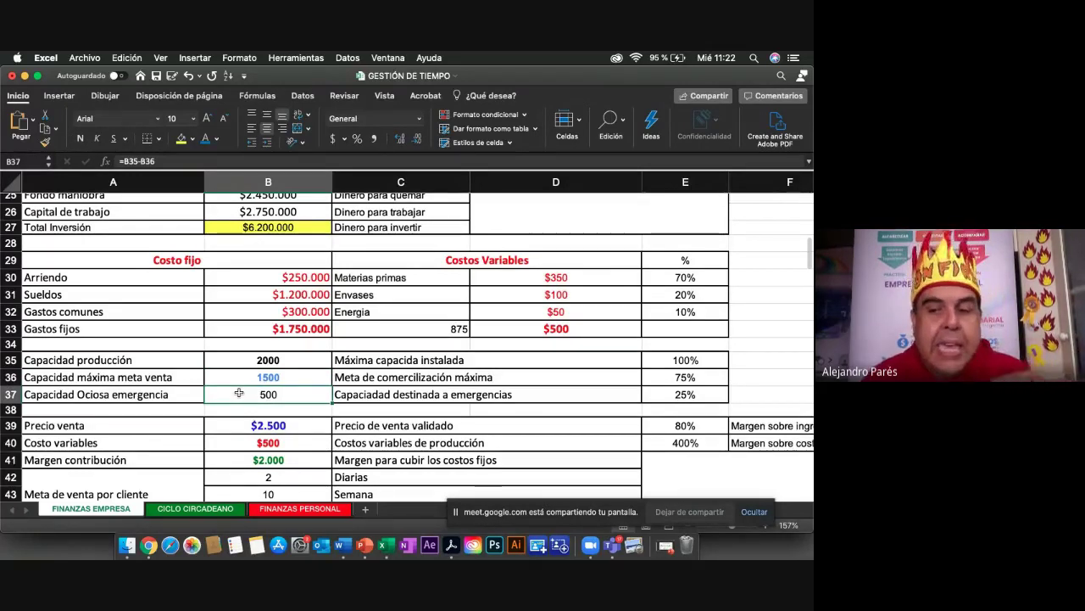
pyautogui.scroll(-1, 240, 392)
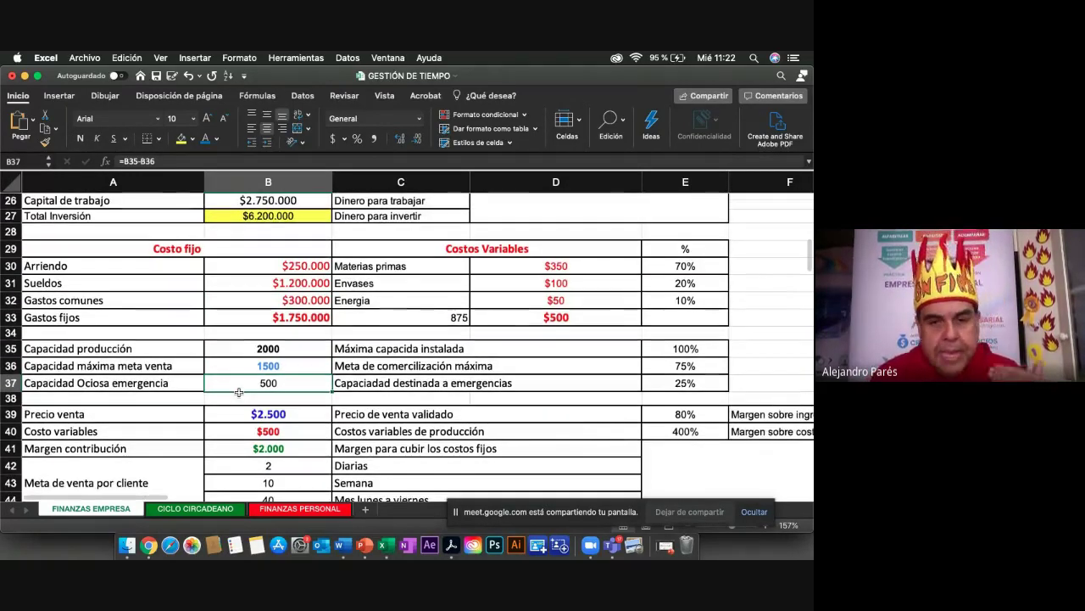
pyautogui.scroll(-1, 239, 391)
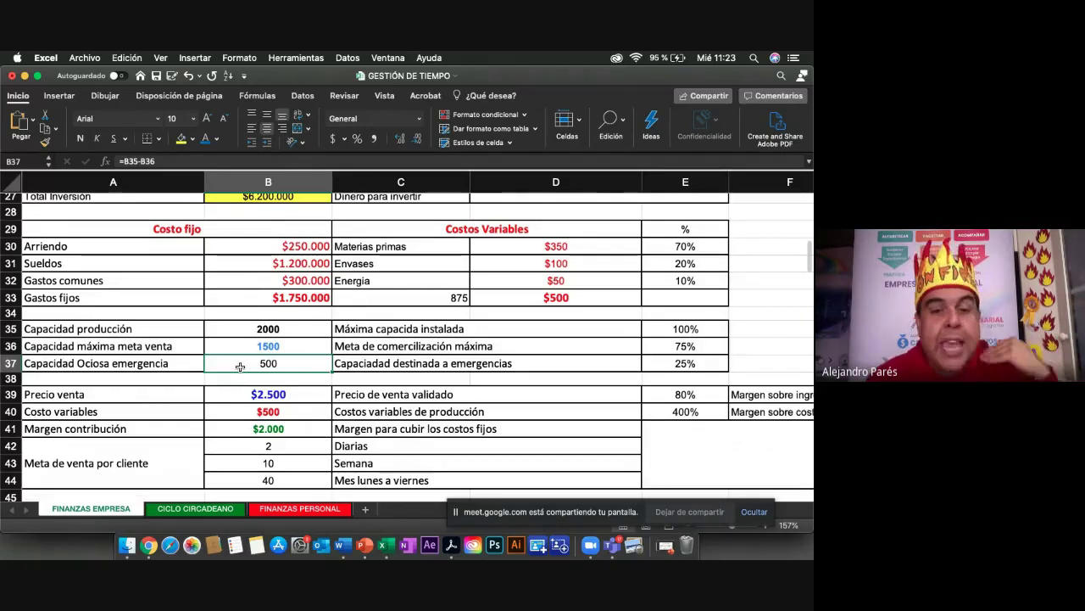
pyautogui.click(242, 346)
pyautogui.press('super+b')
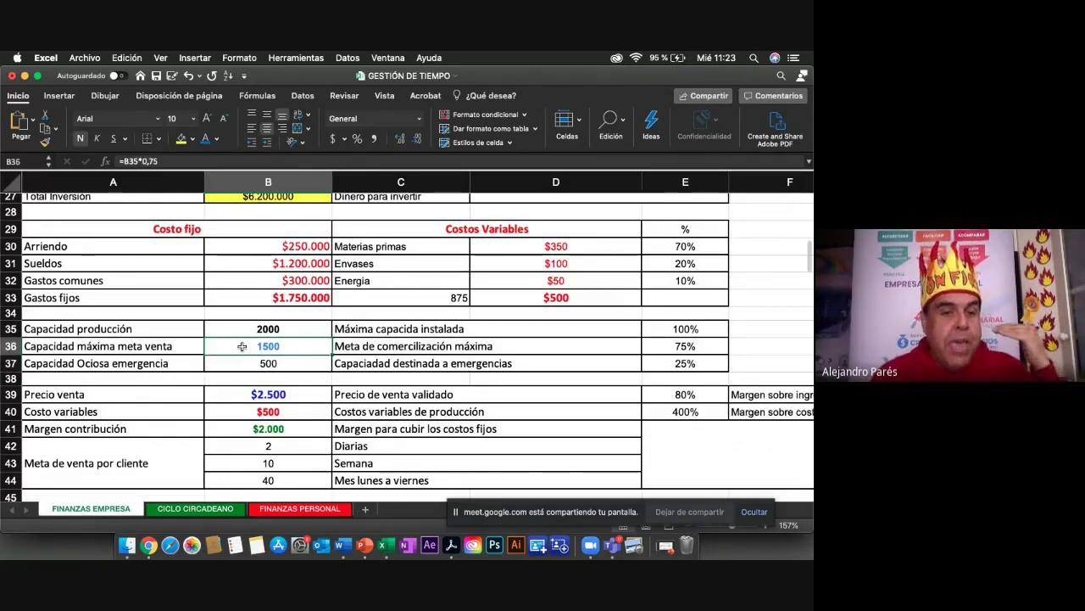
pyautogui.scroll(-1, 242, 346)
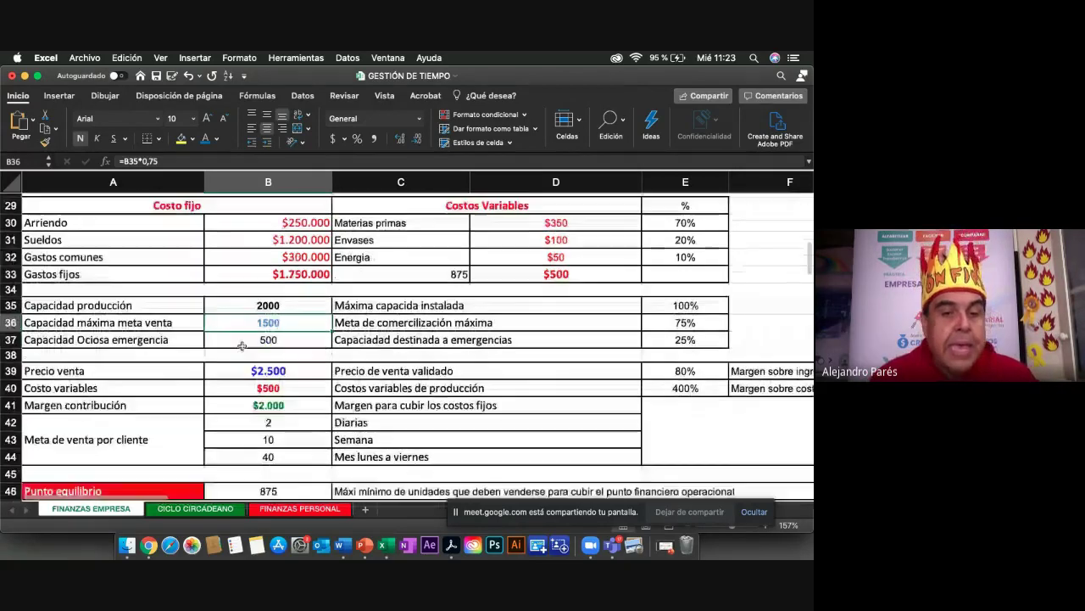
# Step: Inspect the Precio venta value and the formulas behind Costo variables and Margen contribución in column B
pyautogui.click(239, 367)
pyautogui.scroll(-1, 239, 368)
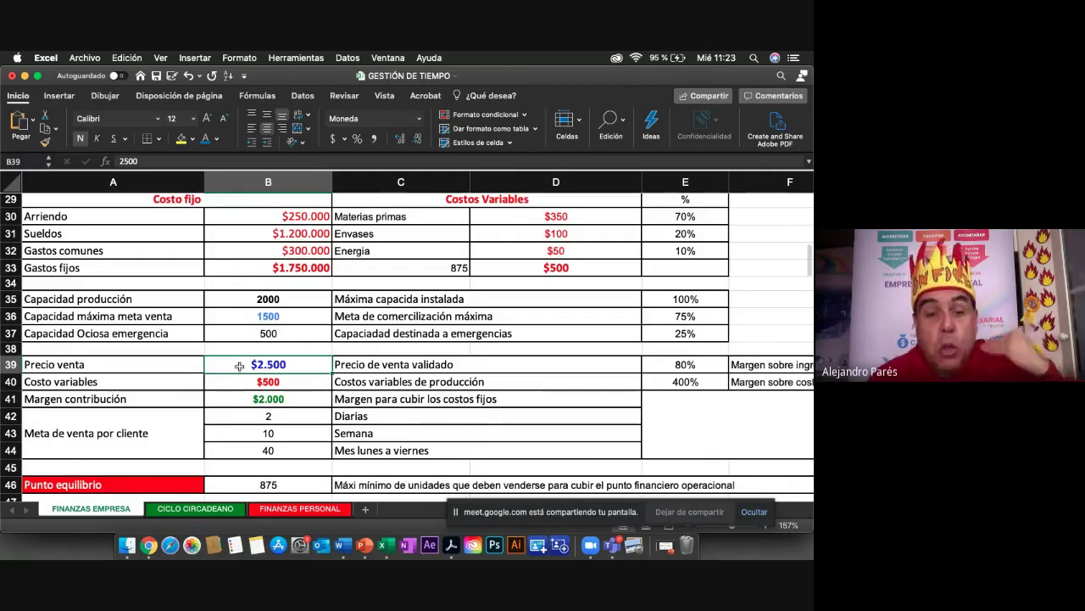
pyautogui.click(238, 379)
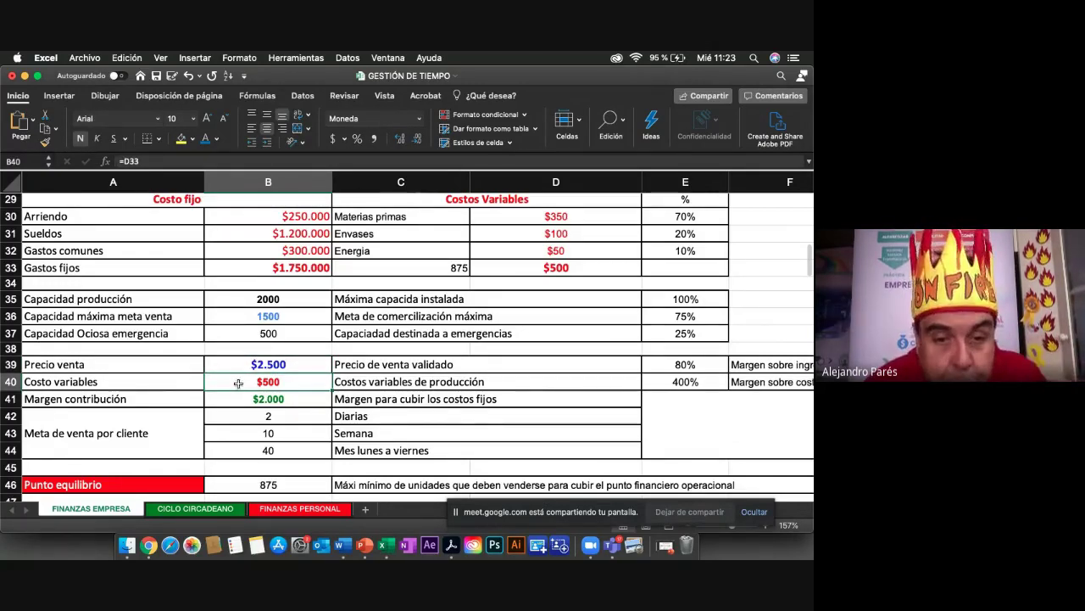
pyautogui.click(238, 396)
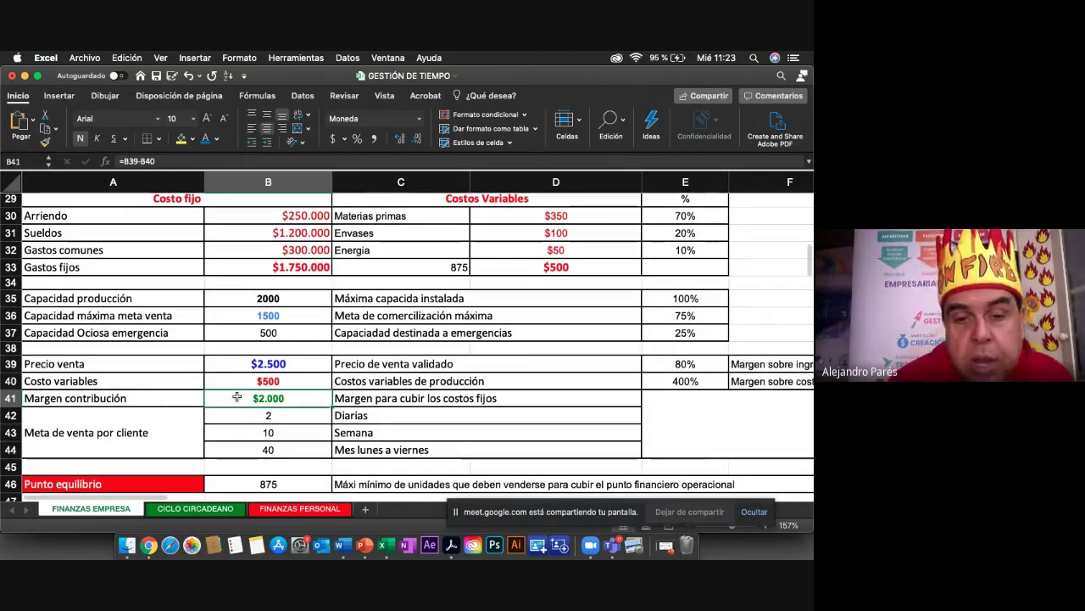
# Step: Inspect the Meta de venta por cliente cells for Diarias, Semana and Mes lunes a viernes, including the monthly formula
pyautogui.scroll(-1, 237, 397)
pyautogui.scroll(-4, 237, 397)
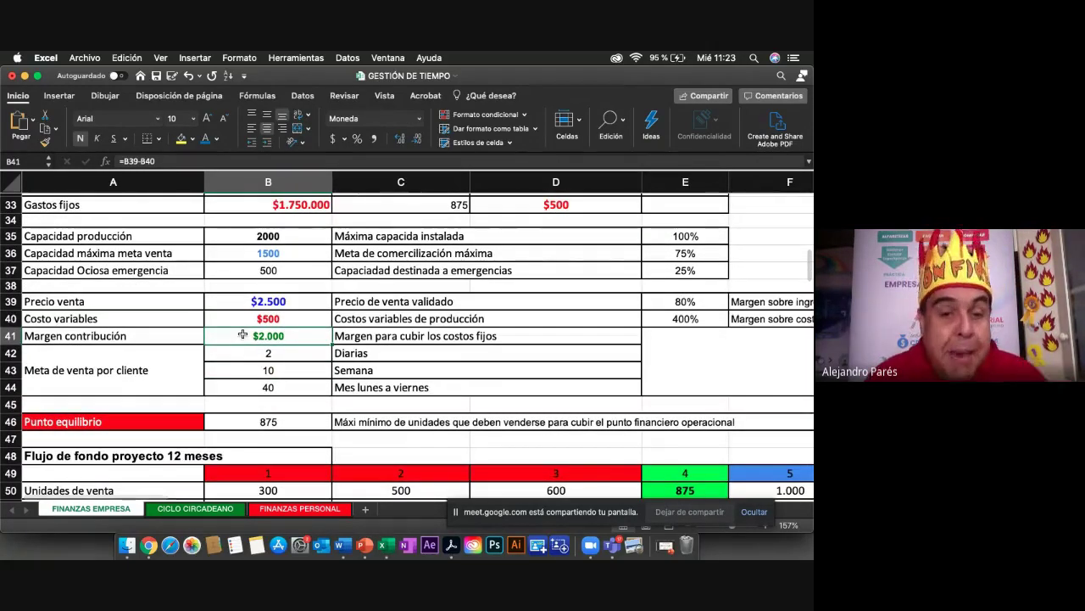
pyautogui.scroll(-2, 242, 335)
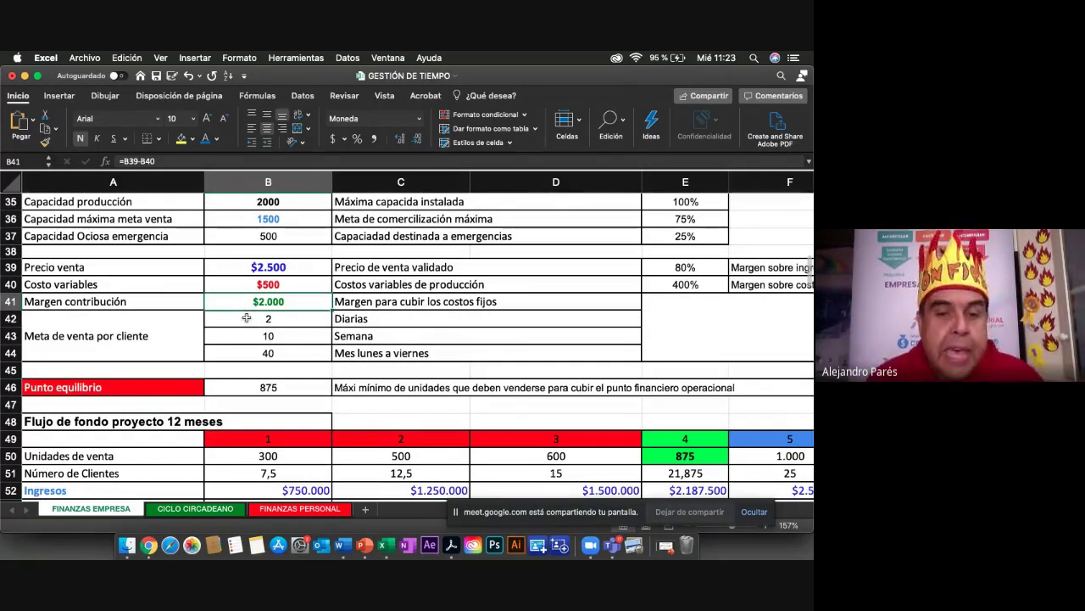
pyautogui.click(246, 318)
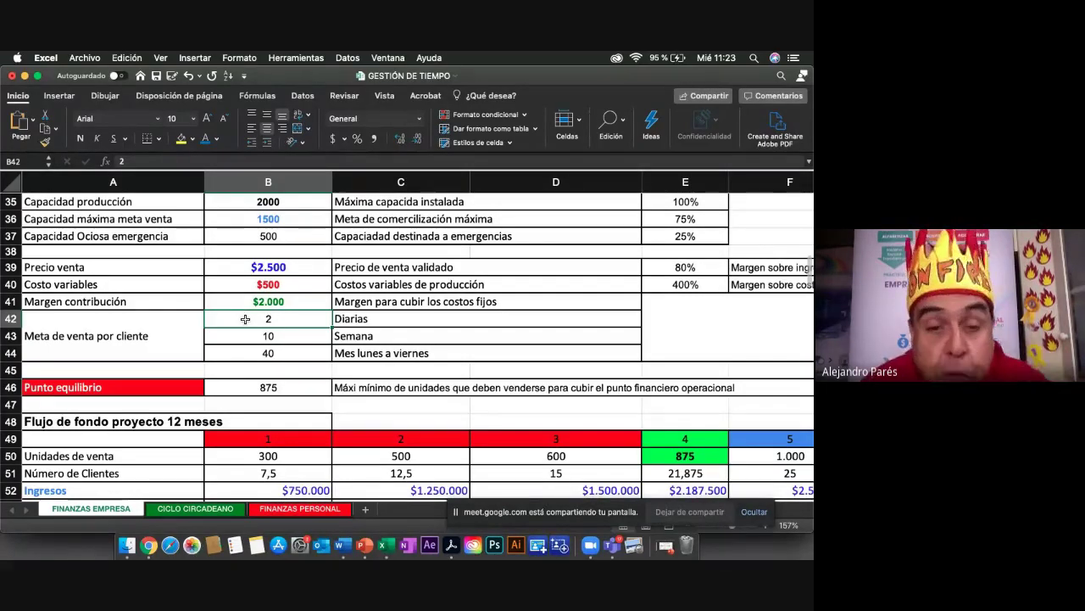
pyautogui.click(243, 338)
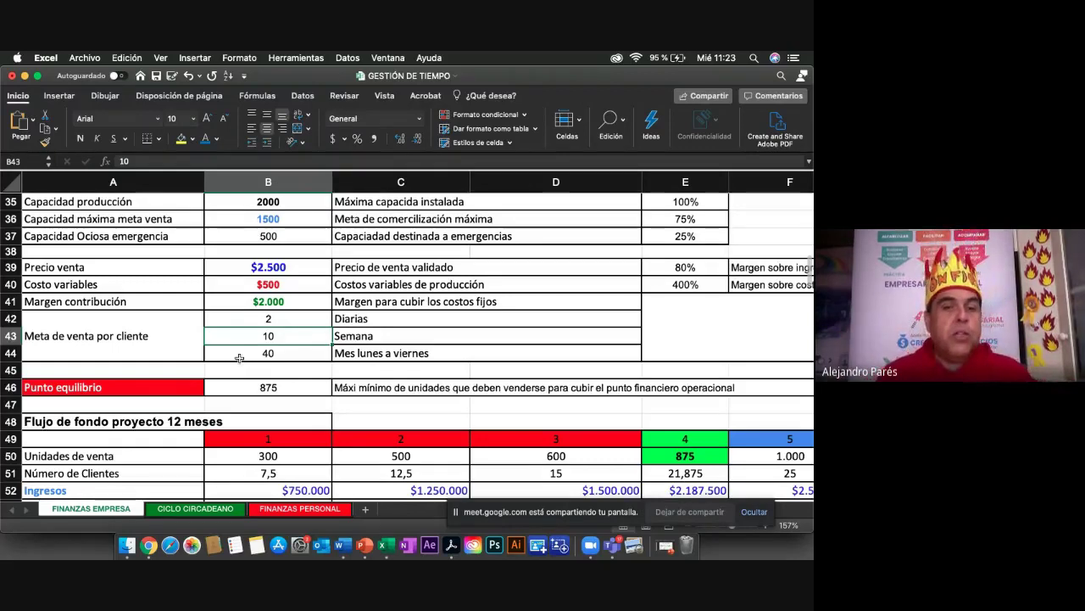
pyautogui.click(240, 357)
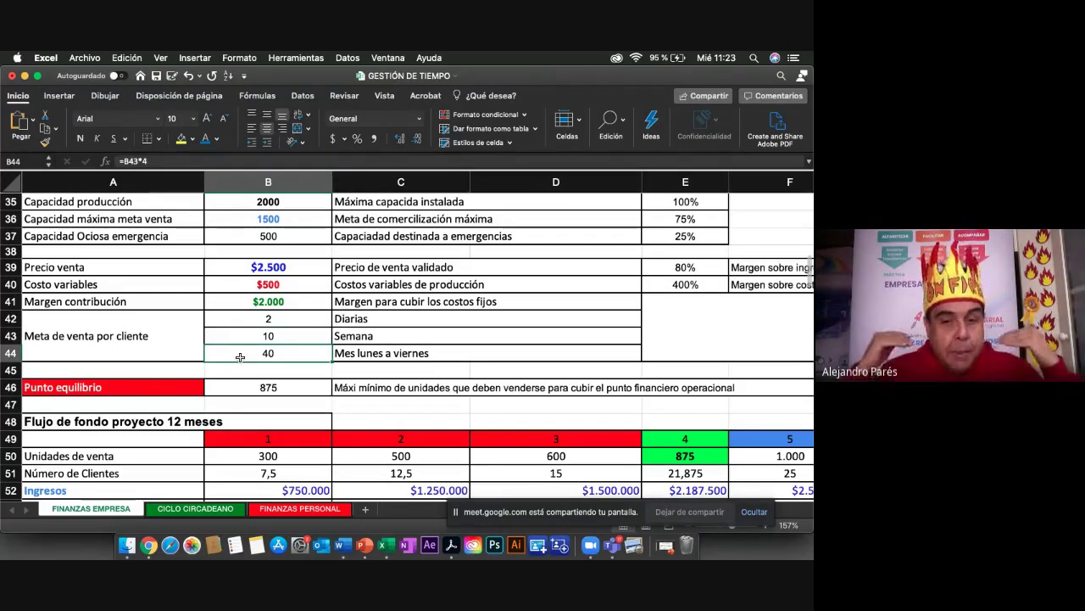
# Step: Inspect the Punto equilibrio formula together with the fixed costs and contribution margin above it
pyautogui.scroll(-1, 240, 357)
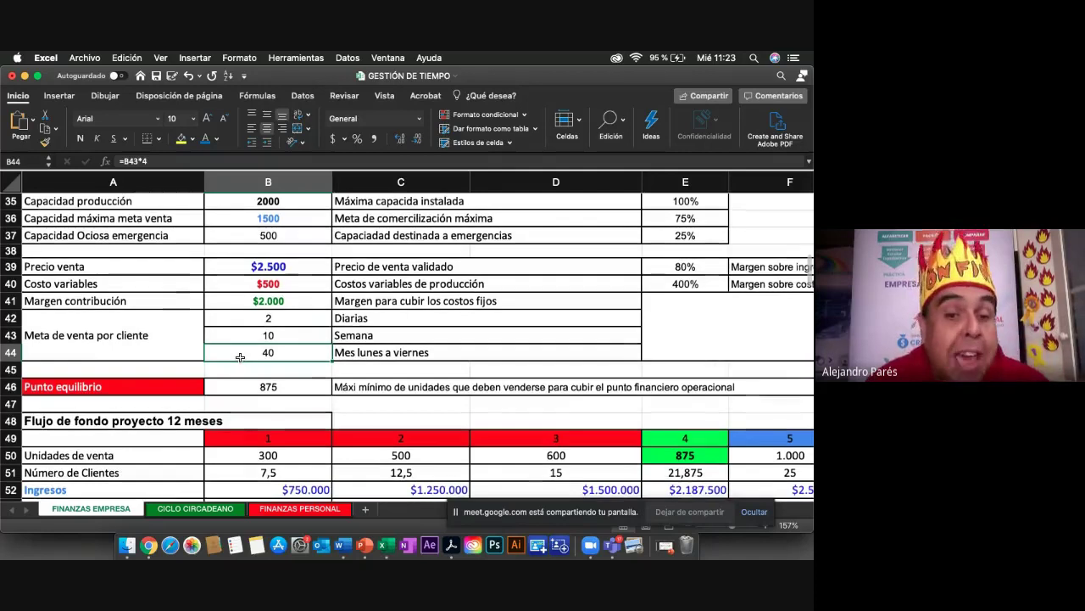
pyautogui.scroll(-2, 240, 357)
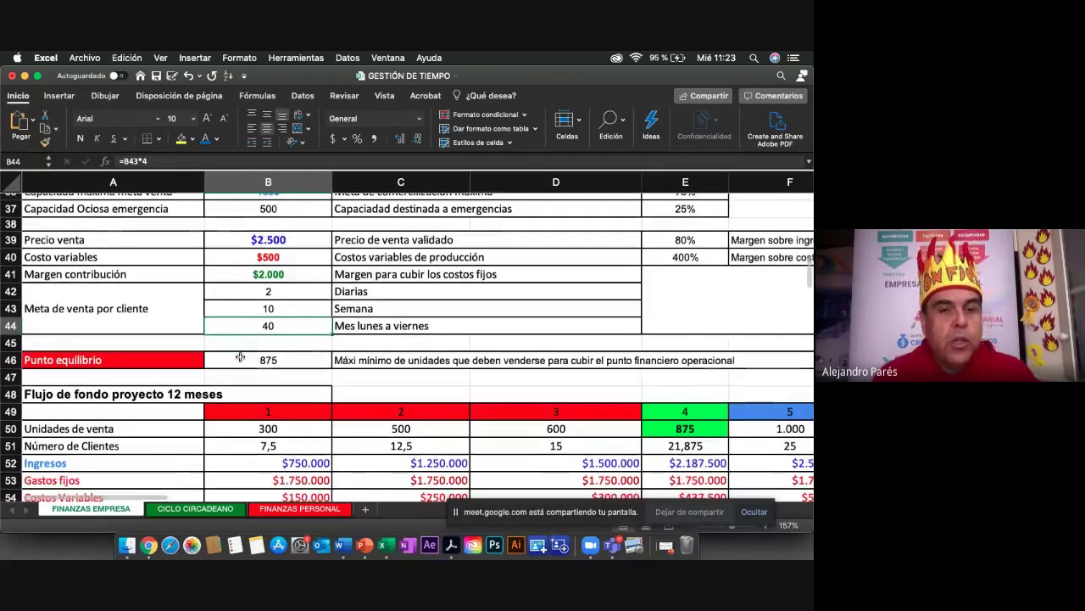
pyautogui.scroll(2, 240, 357)
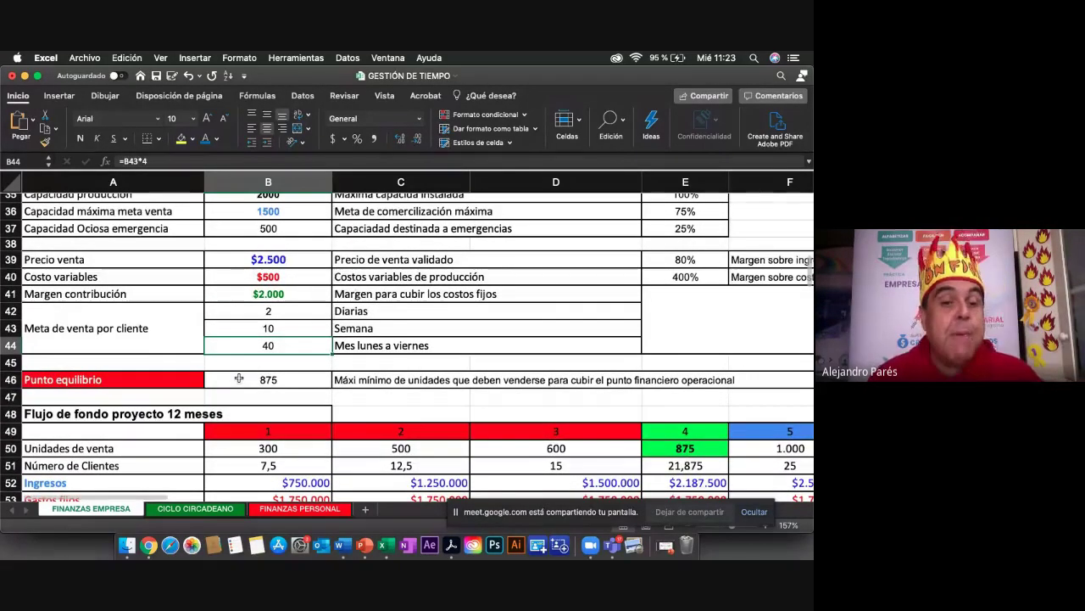
pyautogui.click(238, 380)
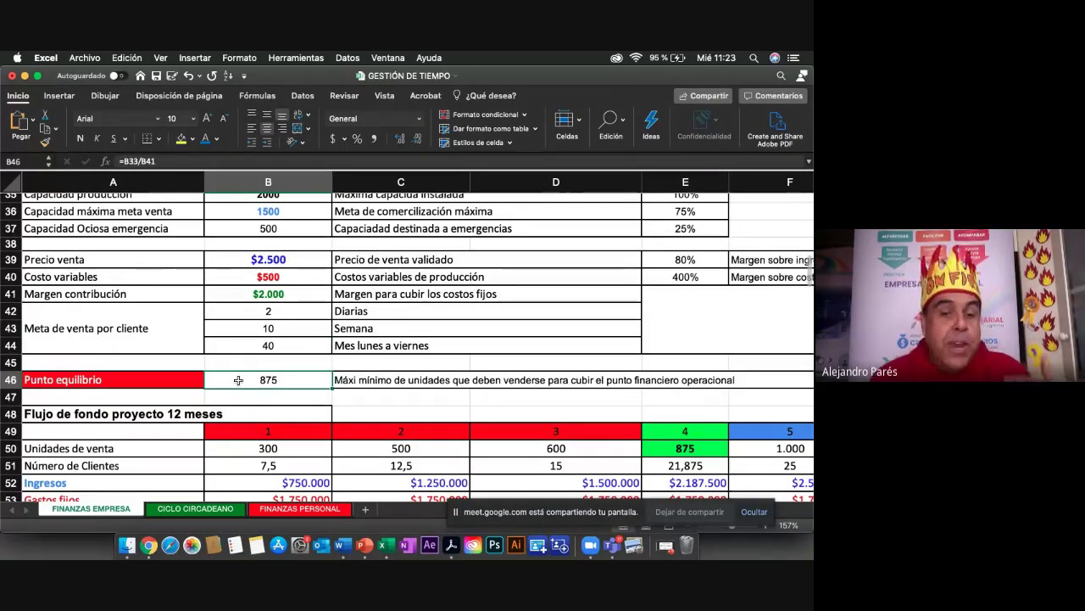
pyautogui.scroll(2, 238, 380)
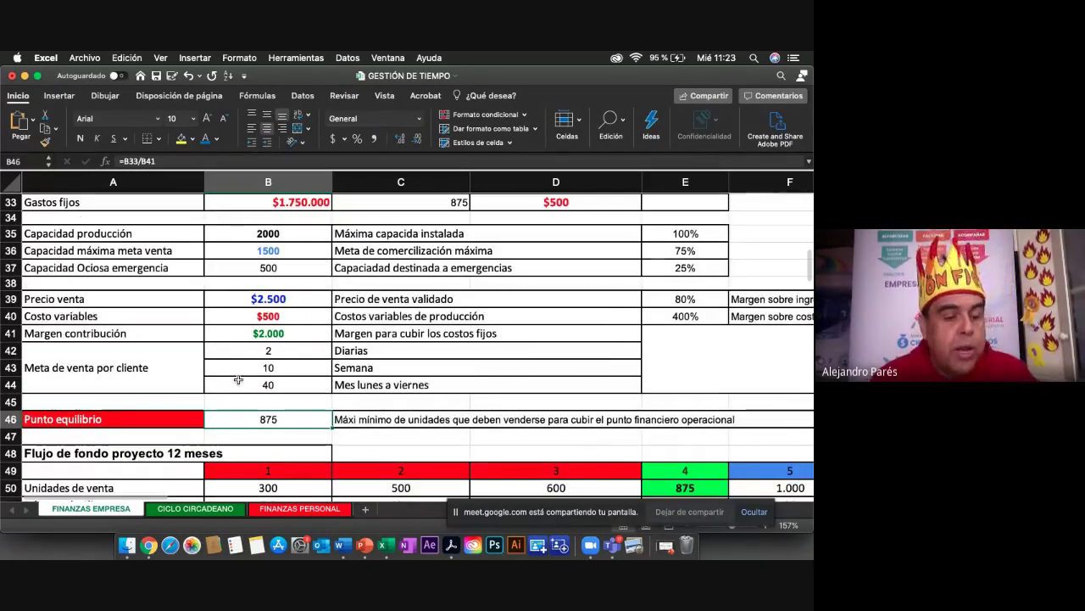
pyautogui.scroll(-1, 236, 399)
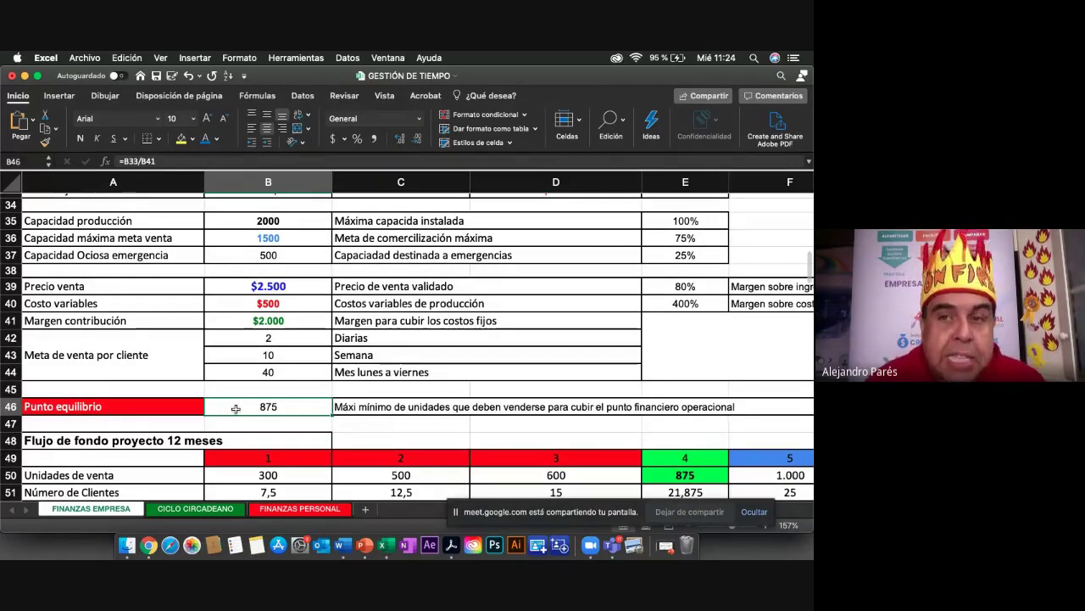
pyautogui.scroll(-1, 235, 409)
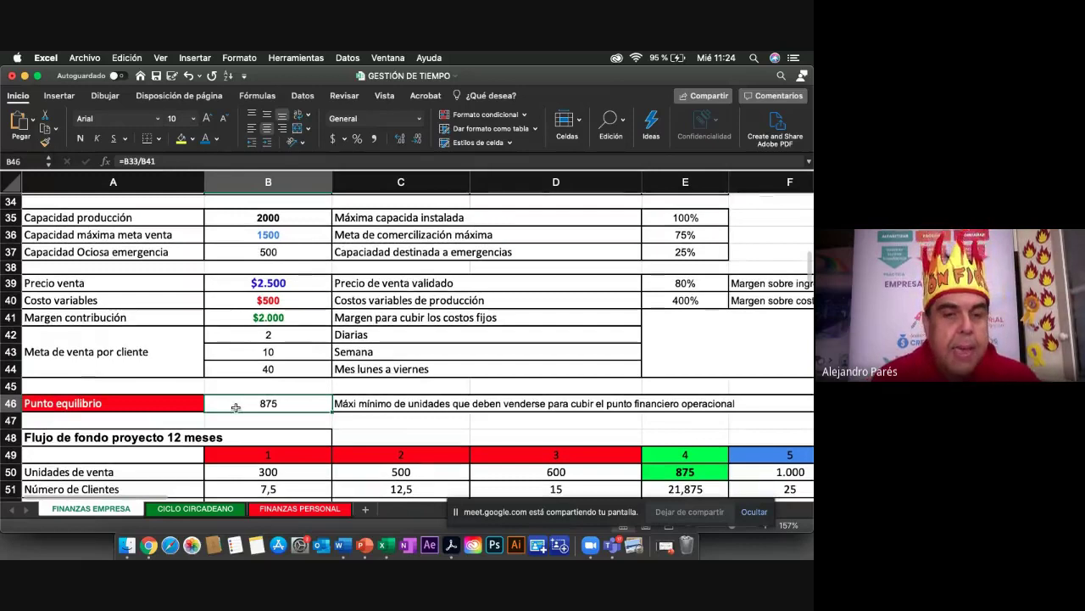
pyautogui.scroll(-2, 236, 407)
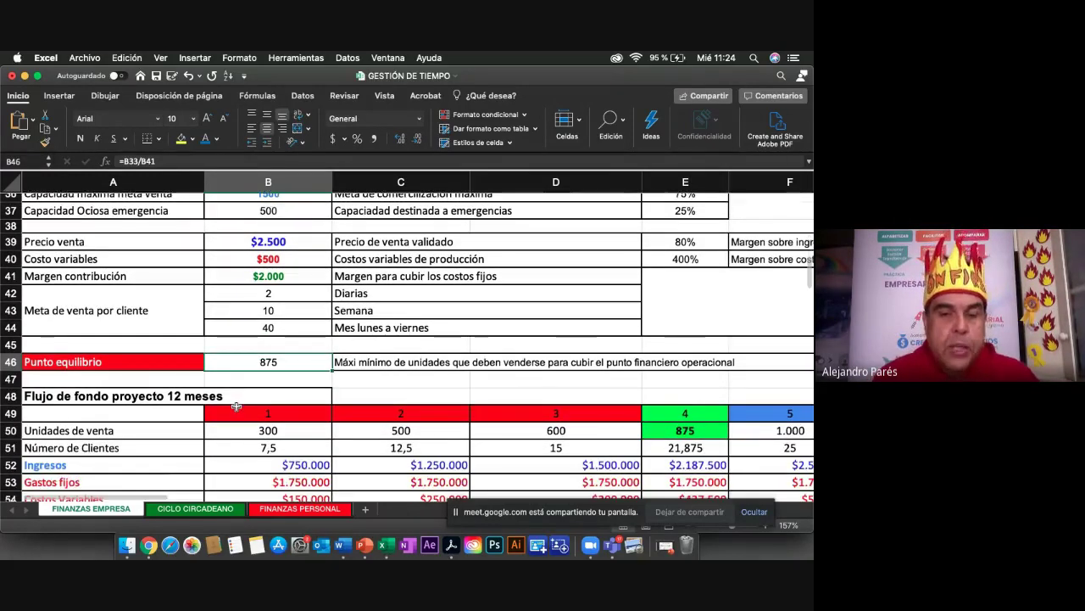
pyautogui.scroll(-5, 235, 407)
pyautogui.click(235, 402)
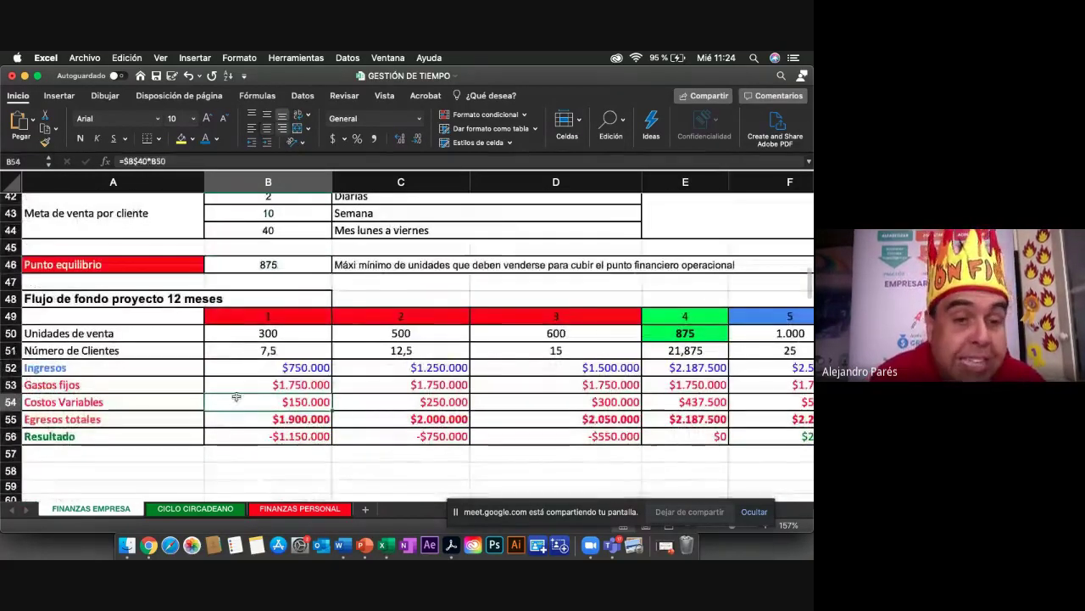
pyautogui.click(230, 353)
pyautogui.moveTo(228, 344); pyautogui.dragTo(225, 339)
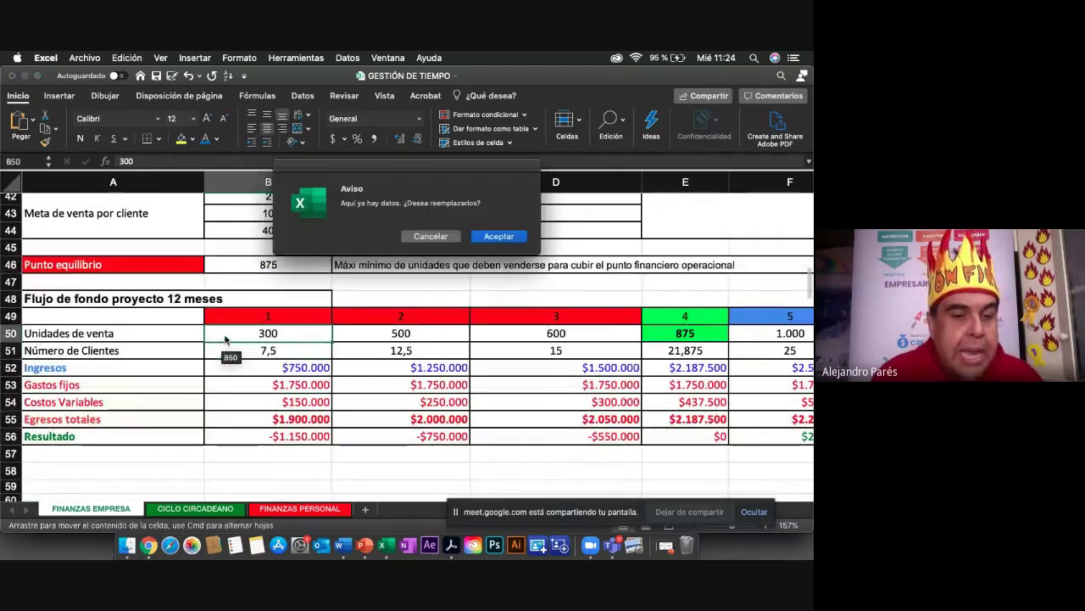
pyautogui.click(411, 236)
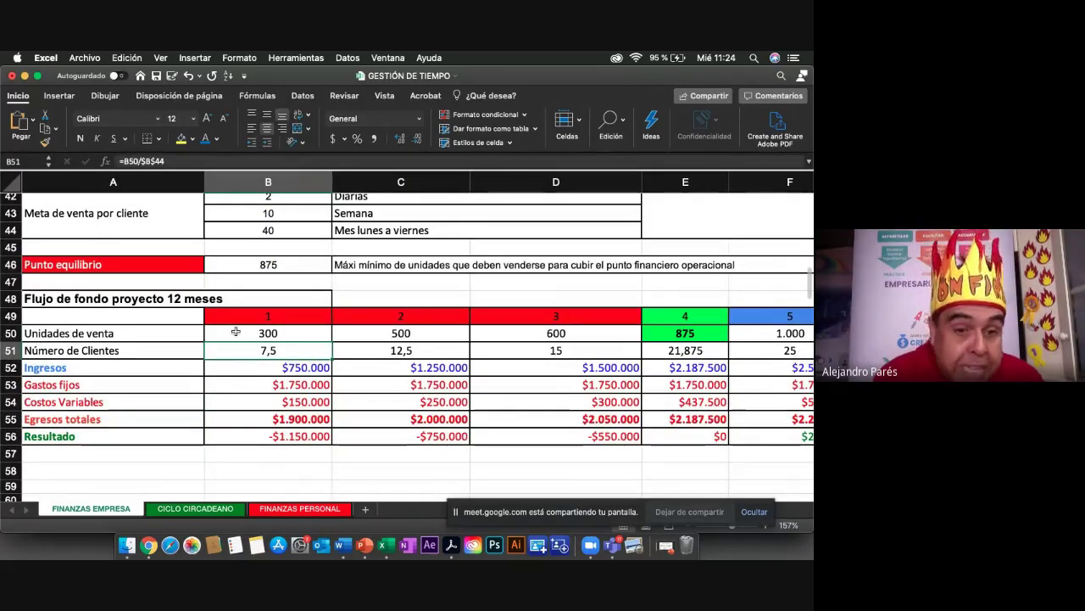
# Step: Review the Flujo de fondo proyecto month headers from 1 through 12 up to the TOTALES column, returning to the row's start
pyautogui.click(233, 321)
pyautogui.press('Right')
pyautogui.press('Right')
pyautogui.press('Right')
pyautogui.press('Right')
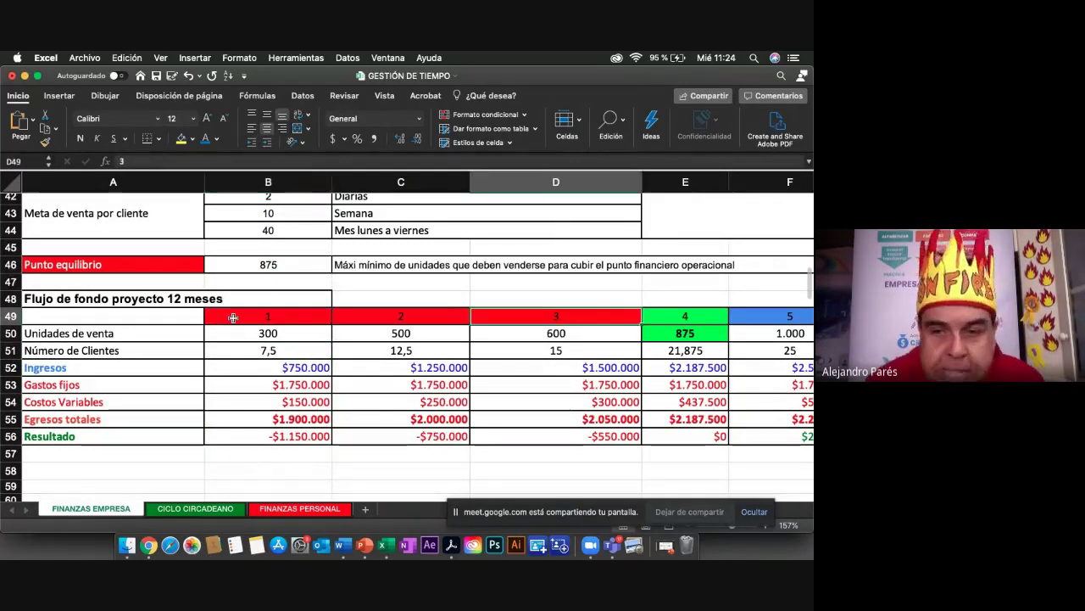
pyautogui.press('Right')
pyautogui.press('Right')
pyautogui.press('Right')
pyautogui.press('Right')
pyautogui.press('Right')
pyautogui.press('Right')
pyautogui.press('Right')
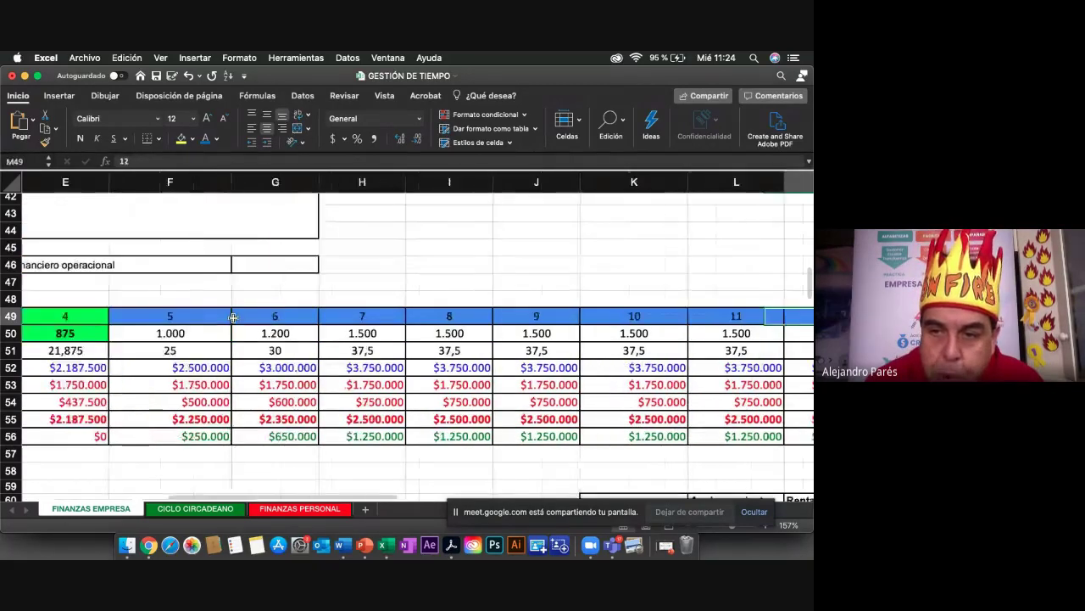
pyautogui.press('Right')
pyautogui.press('Left')
pyautogui.press('Left')
pyautogui.press('Left')
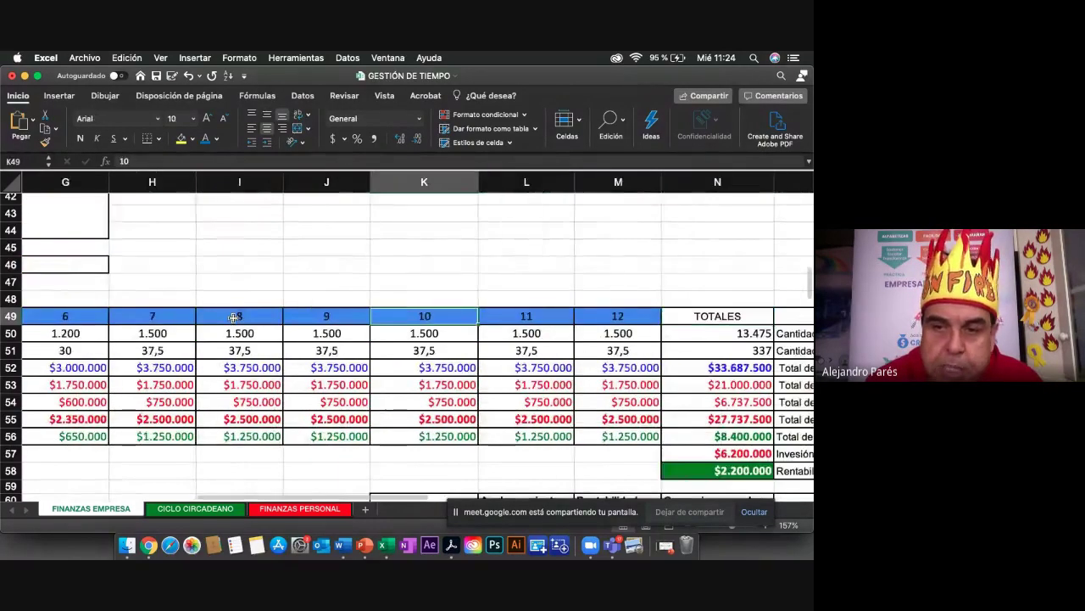
pyautogui.press('Left')
pyautogui.press('Left')
pyautogui.press('Left')
pyautogui.press('Left')
pyautogui.press('Left')
pyautogui.press('Left')
pyautogui.press('Left')
pyautogui.press('Left')
pyautogui.press('Left')
pyautogui.press('Left')
# Step: Review the Número de Clientes row across months 1 to 12 and return to its label
pyautogui.press('Down')
pyautogui.press('Down')
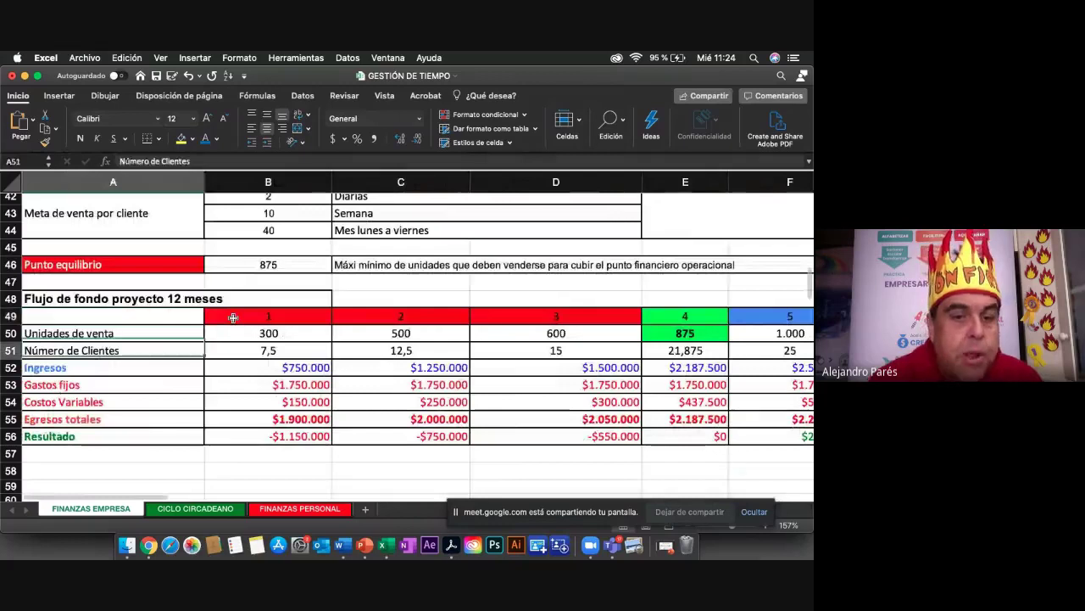
pyautogui.press('Right')
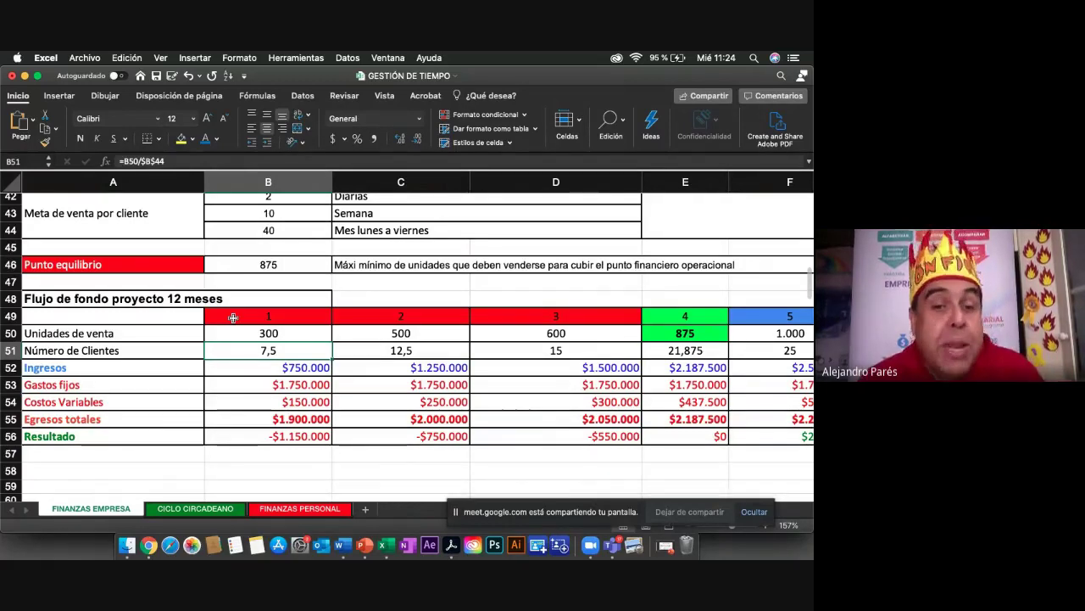
pyautogui.press('Right')
pyautogui.press('Right')
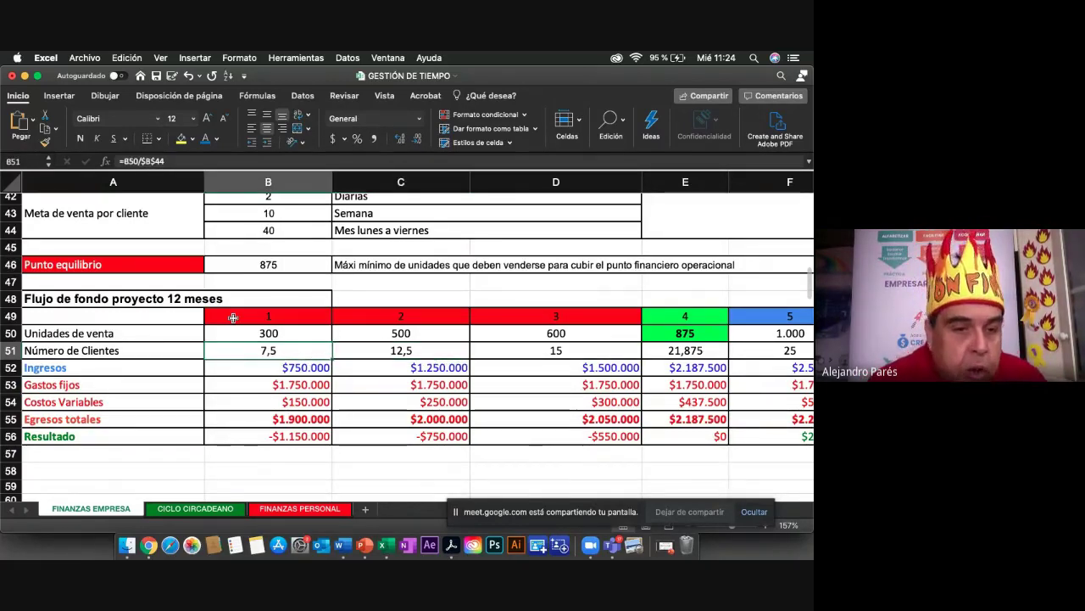
pyautogui.press('Right')
pyautogui.press('Right')
pyautogui.press('Right')
pyautogui.press('Right')
pyautogui.press('Right')
pyautogui.press('Right')
pyautogui.press('Right')
pyautogui.press('Right')
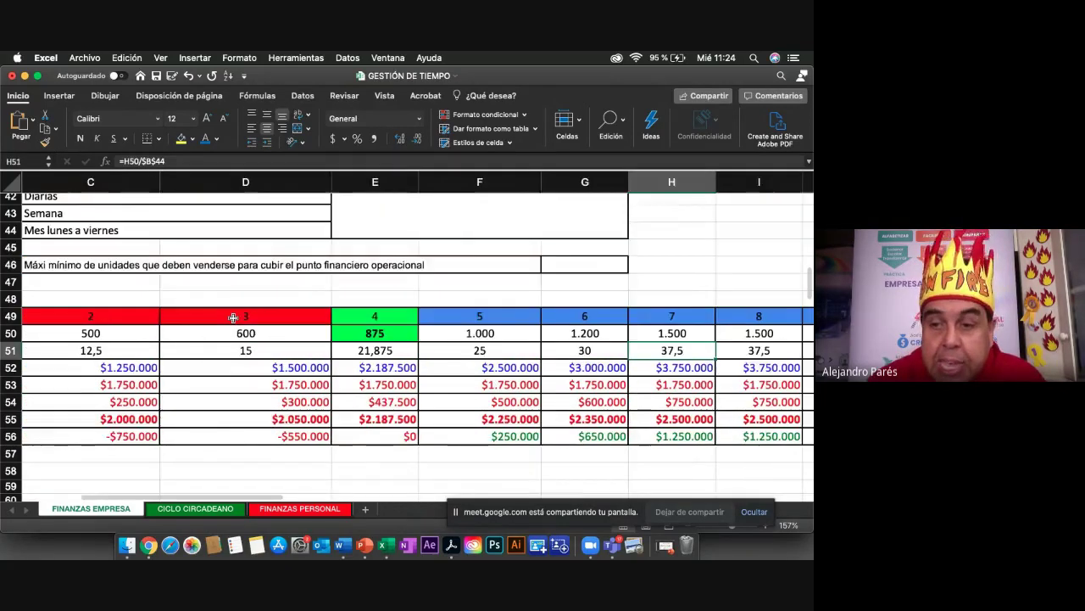
pyautogui.press('Right')
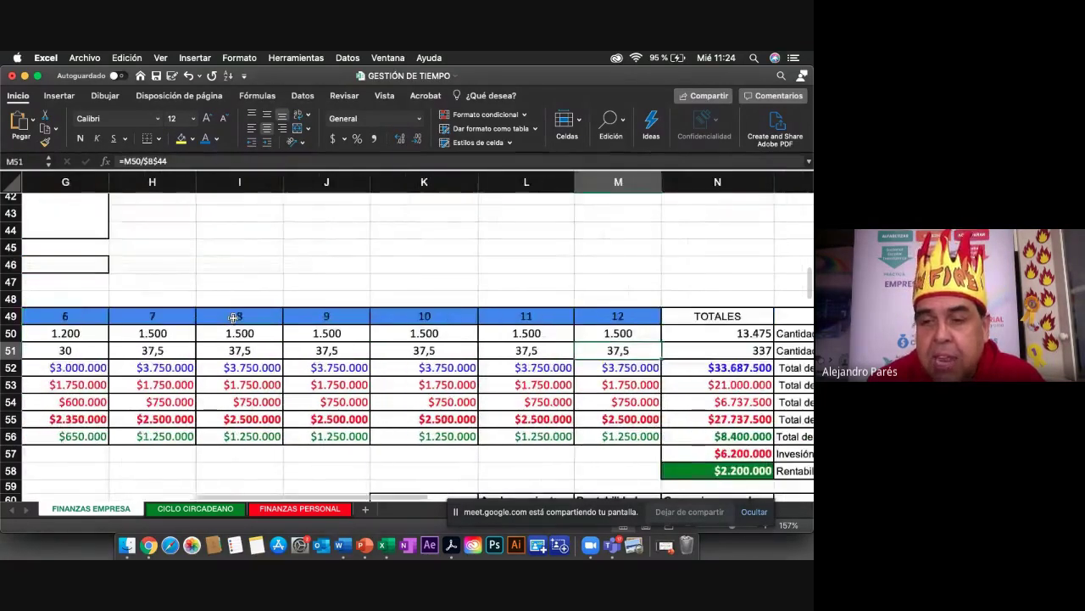
pyautogui.press('Left')
pyautogui.press('Left')
pyautogui.press('Left')
pyautogui.press('Left')
pyautogui.press('Left')
pyautogui.press('Left')
pyautogui.press('Left')
pyautogui.press('Left')
pyautogui.press('Left')
pyautogui.press('Left')
pyautogui.press('Left')
pyautogui.press('Left')
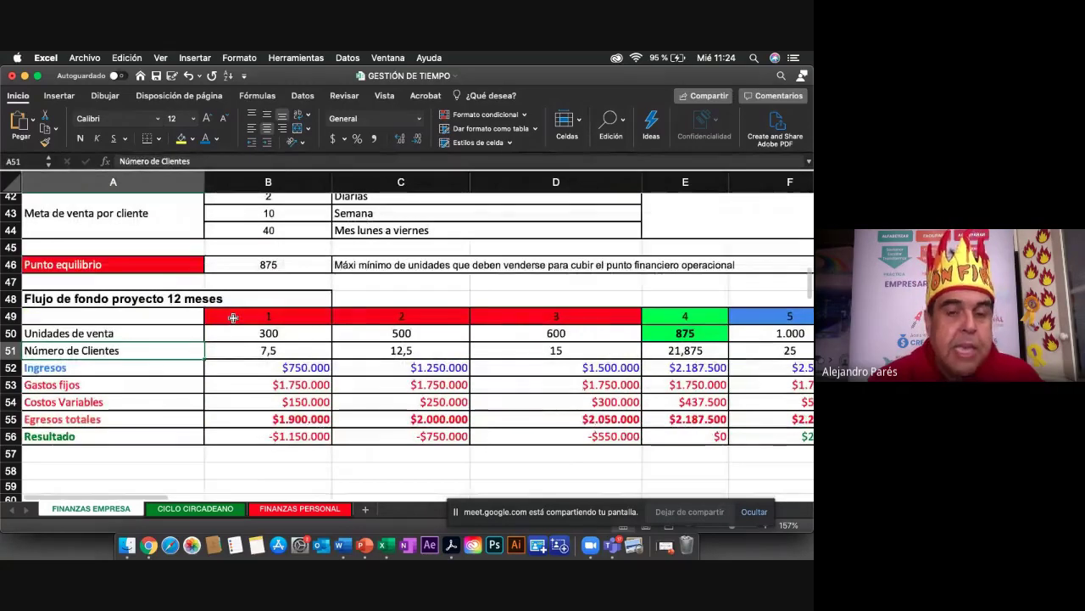
# Step: Review the Unidades de venta row from month 1 through the break-even month 4 to month 8, returning to its label
pyautogui.press('Down')
pyautogui.press('Up')
pyautogui.press('Up')
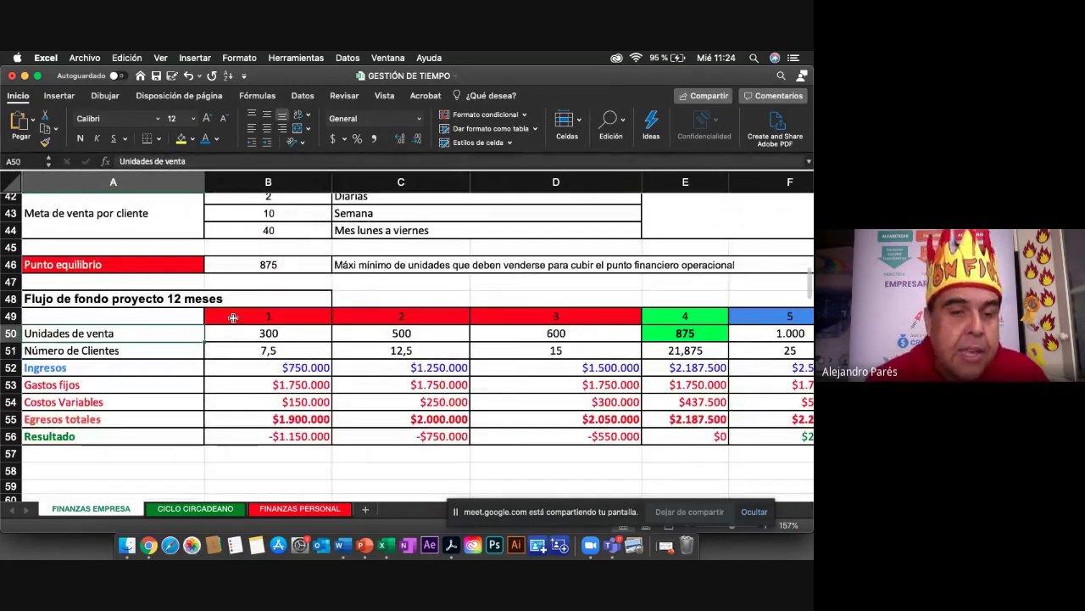
pyautogui.press('Right')
pyautogui.press('Right')
pyautogui.press('Right')
pyautogui.press('Right')
pyautogui.hscroll(4, 234, 317)
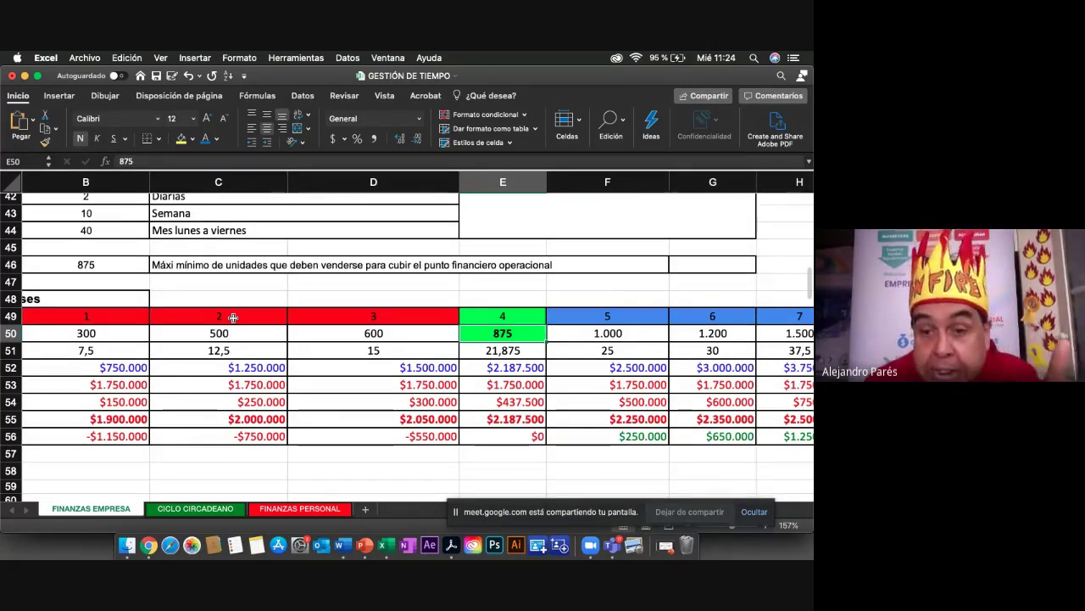
pyautogui.press('Right')
pyautogui.press('Right')
pyautogui.press('Right')
pyautogui.press('Right')
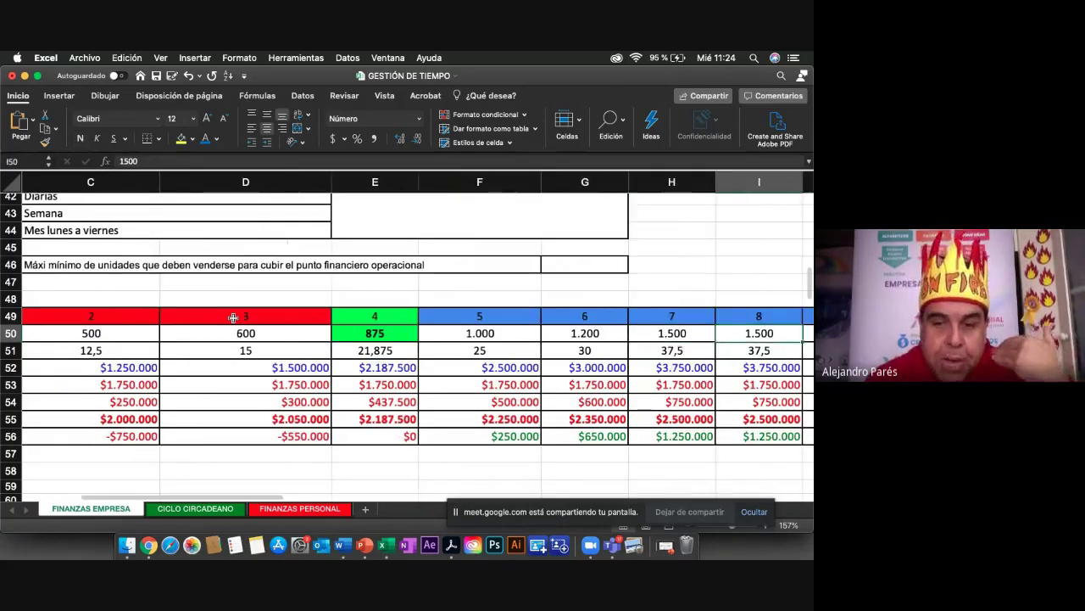
pyautogui.press('Left')
pyautogui.press('Right')
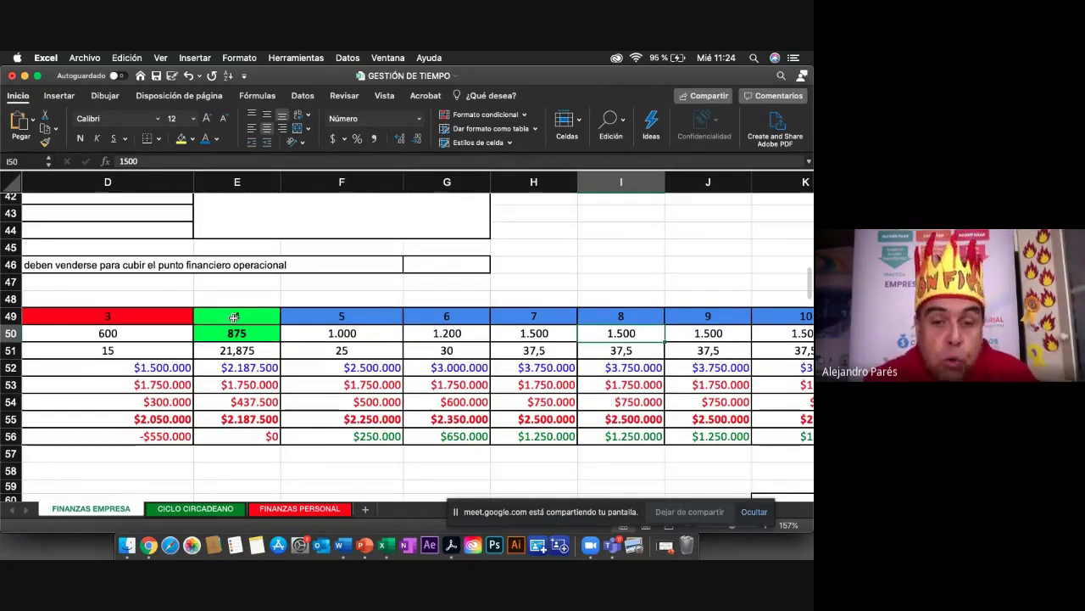
pyautogui.press('Left')
pyautogui.press('Left')
pyautogui.press('Left')
pyautogui.press('Left')
pyautogui.press('Left')
pyautogui.press('Left')
pyautogui.press('Left')
pyautogui.press('Left')
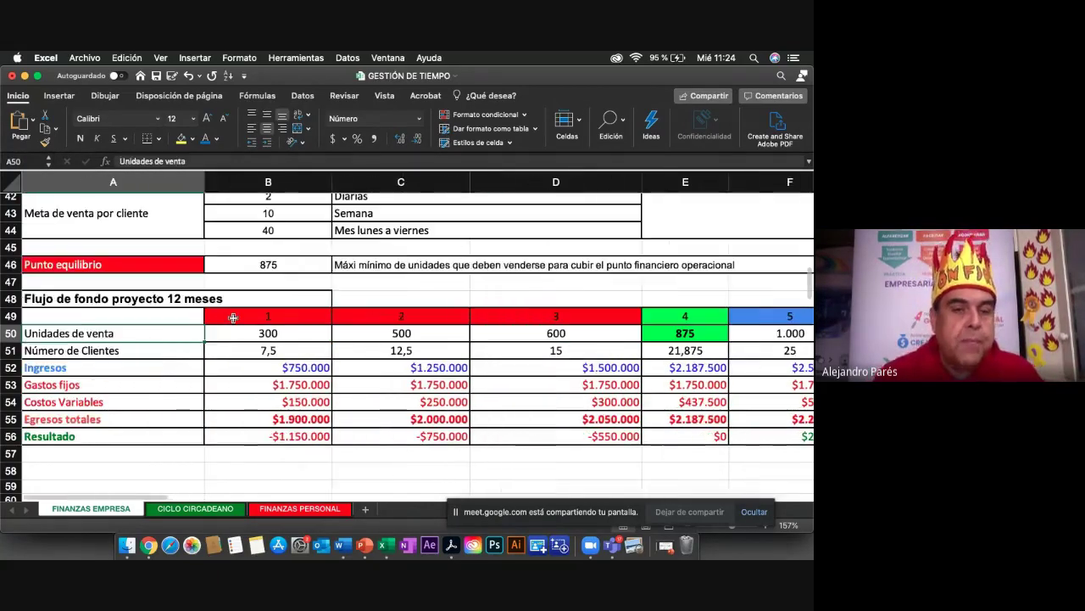
# Step: Inspect the month 1 cells for Ingresos, Gastos fijos and Costos Variables in the 12-month cash flow
pyautogui.press('Down')
pyautogui.press('Down')
pyautogui.press('Down')
pyautogui.press('Up')
pyautogui.press('Right')
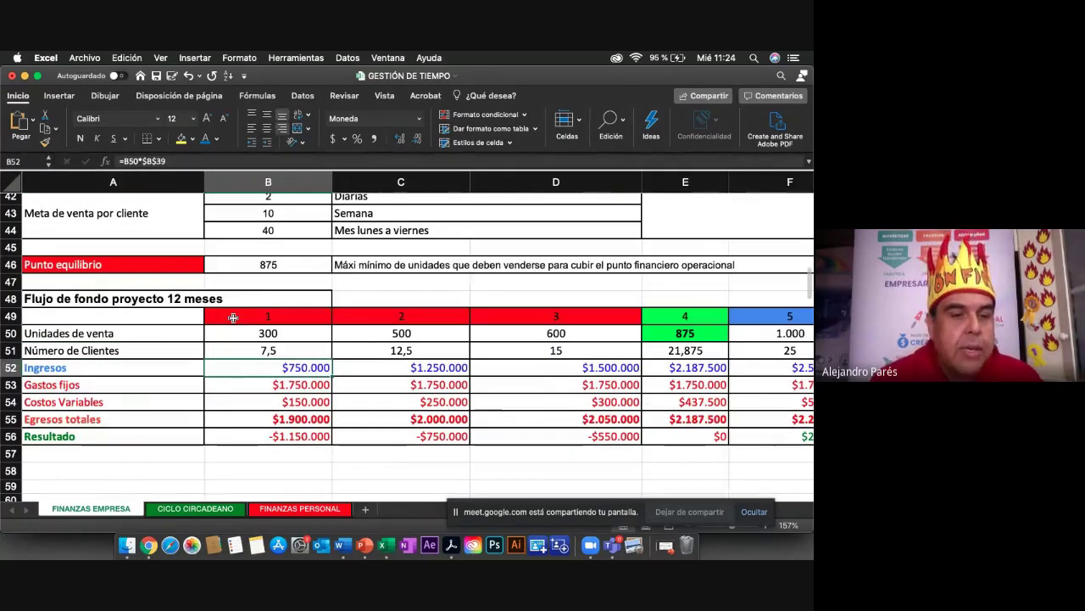
pyautogui.press('Down')
pyautogui.press('Down')
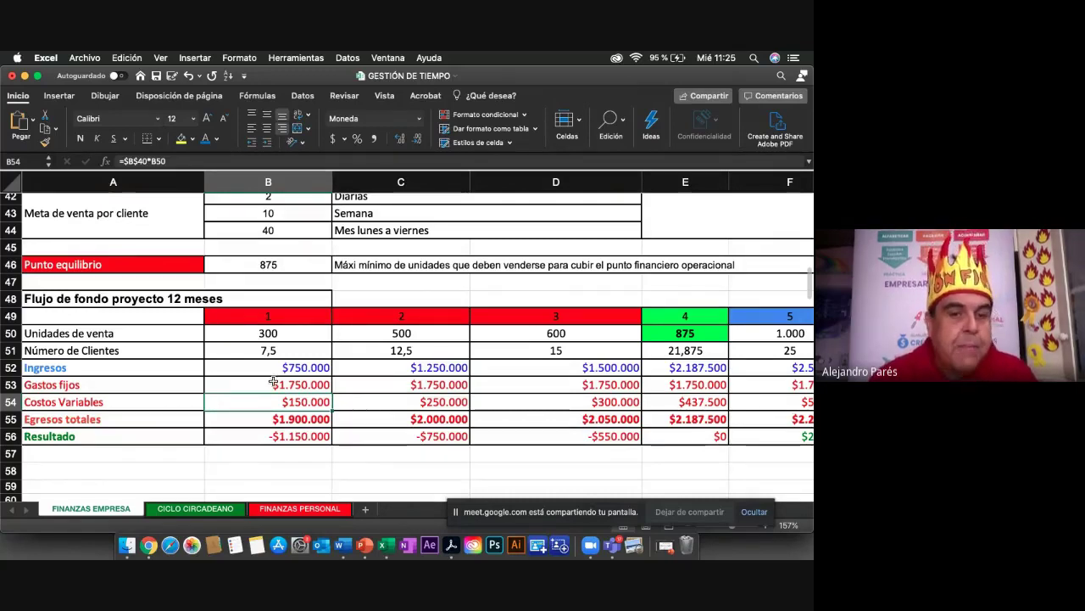
# Step: Inspect the month 1 Egresos totales cell, review the Resultado row through month 3 and return to month 1
pyautogui.click(262, 422)
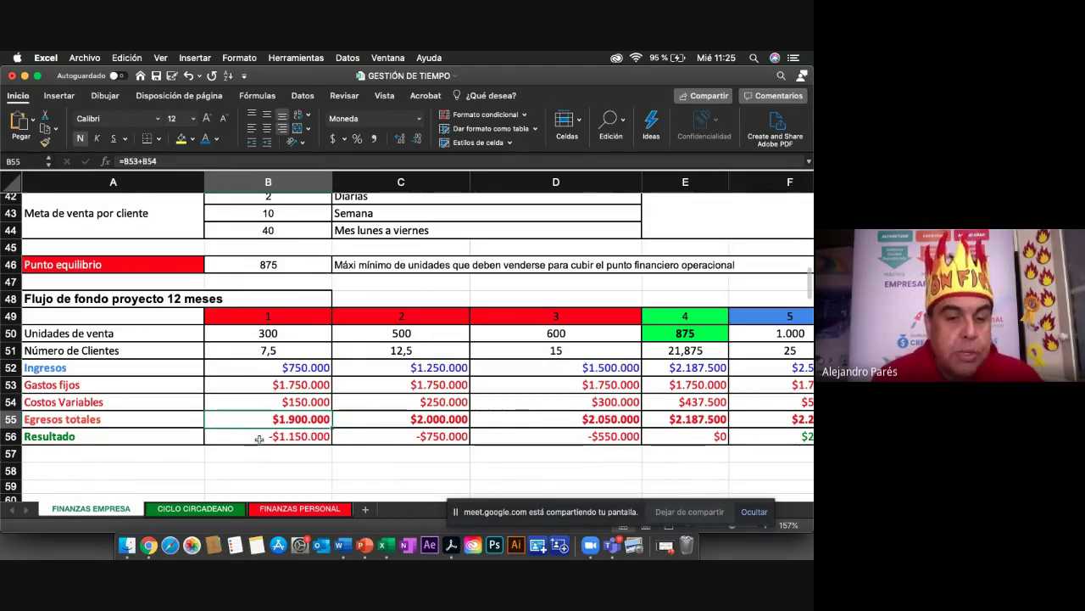
pyautogui.click(260, 436)
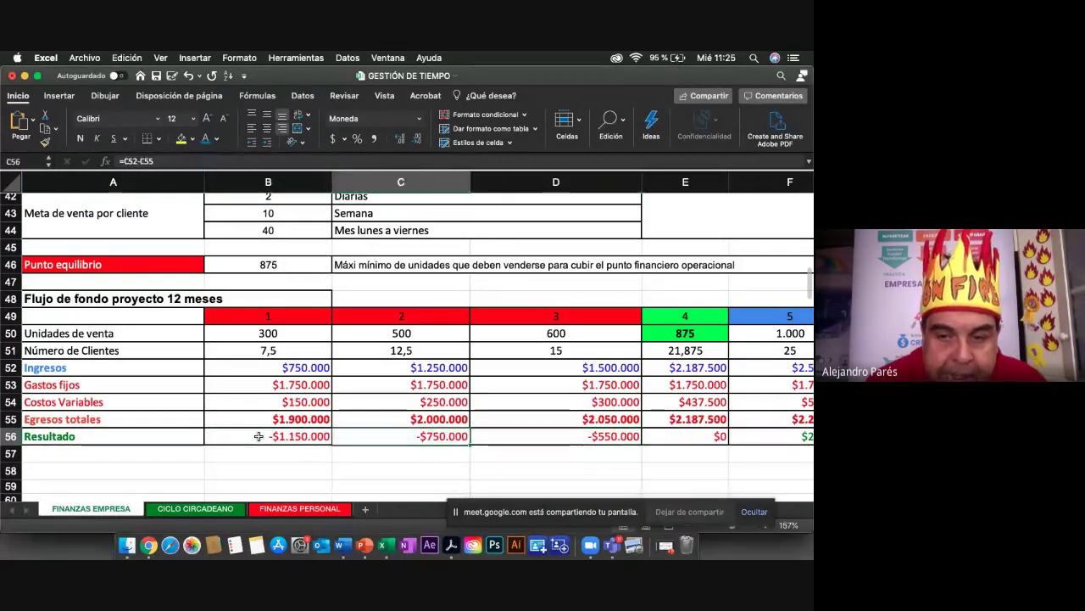
pyautogui.press('Right')
pyautogui.press('Right')
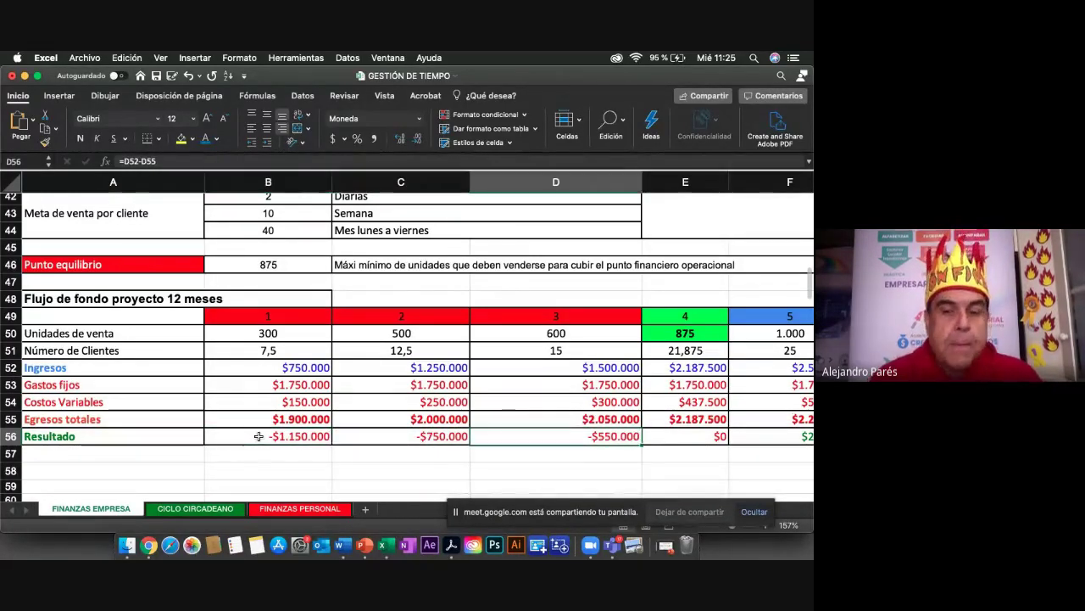
pyautogui.press('Left')
pyautogui.press('Left')
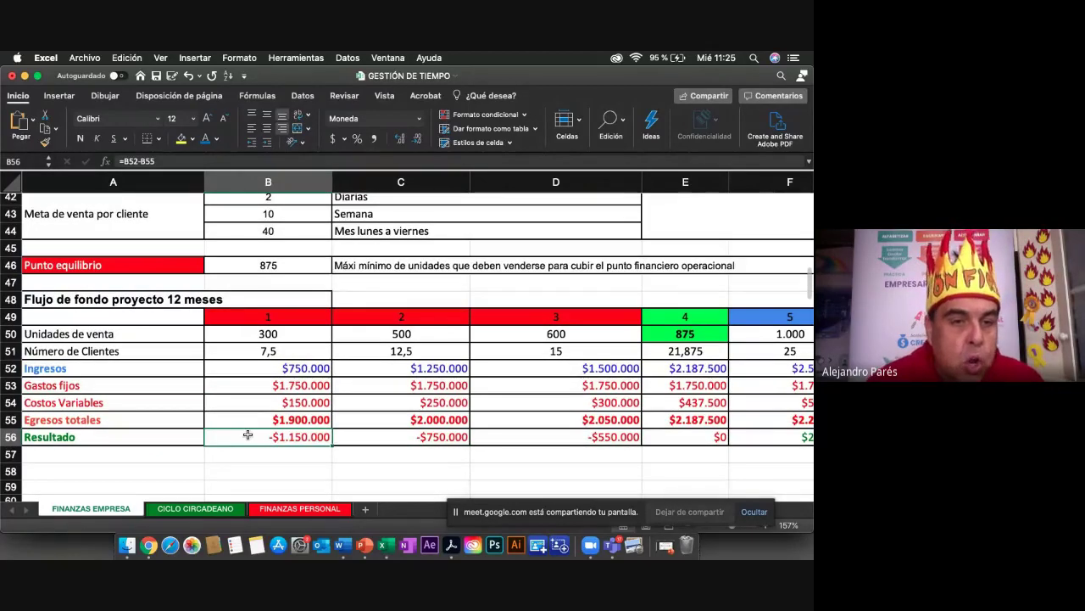
# Step: Highlight the Fondo maniobra amount in the Inversión table with a yellow fill
pyautogui.scroll(10, 247, 435)
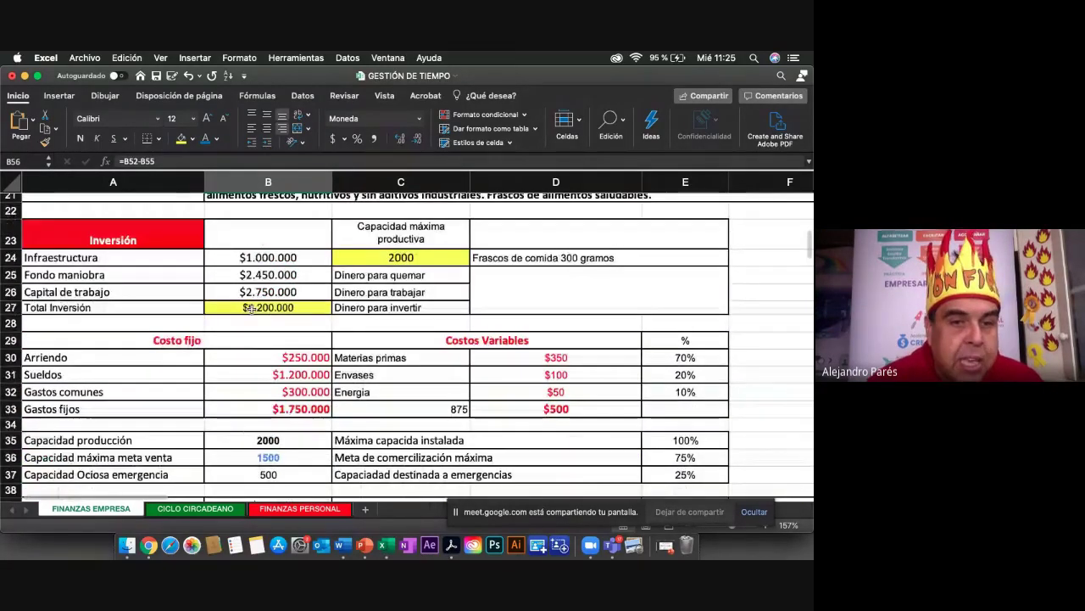
pyautogui.click(248, 277)
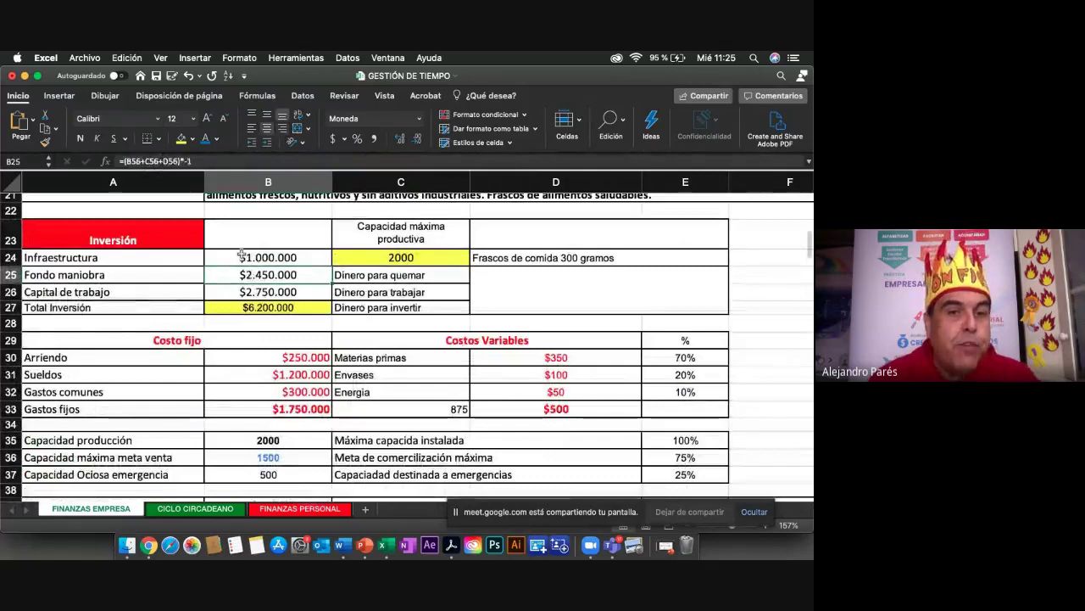
pyautogui.click(182, 138)
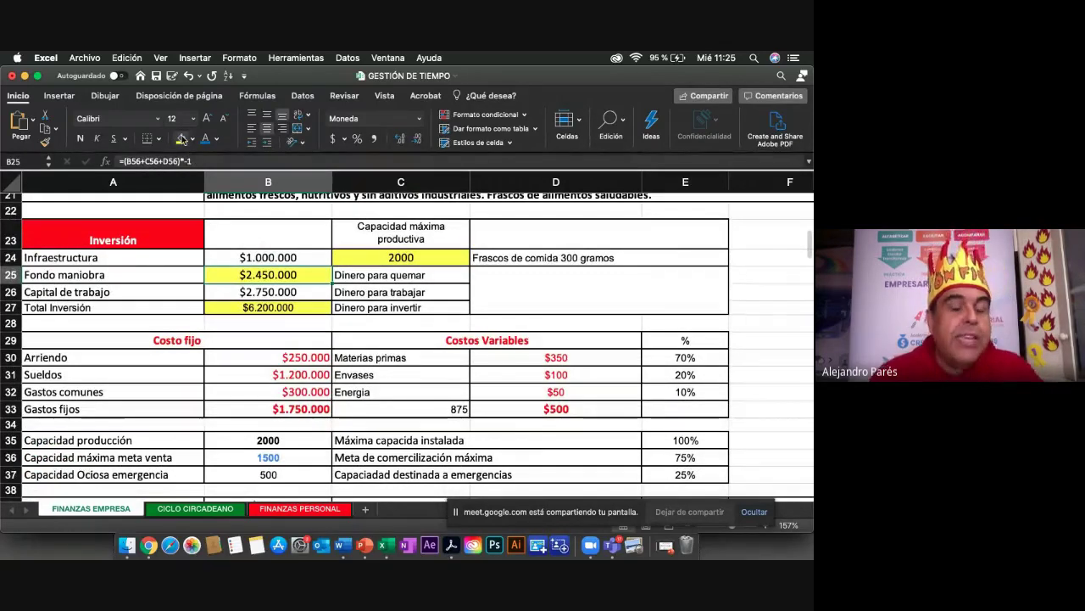
# Step: Highlight the Resultado cells for months 1 to 3 in the 12-month cash flow with a yellow fill
pyautogui.scroll(-1, 251, 413)
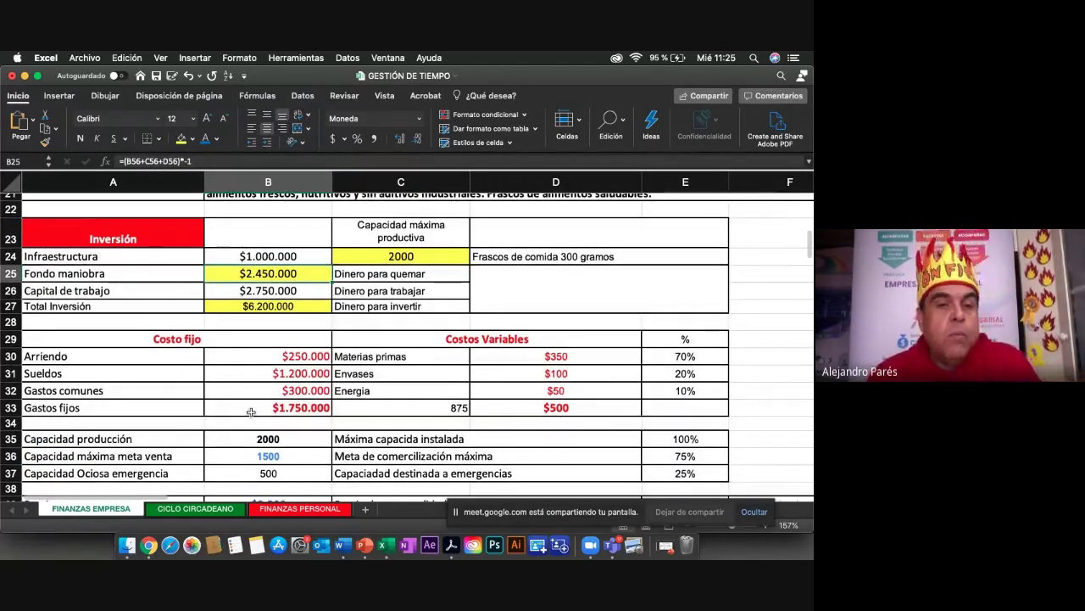
pyautogui.scroll(-3, 251, 412)
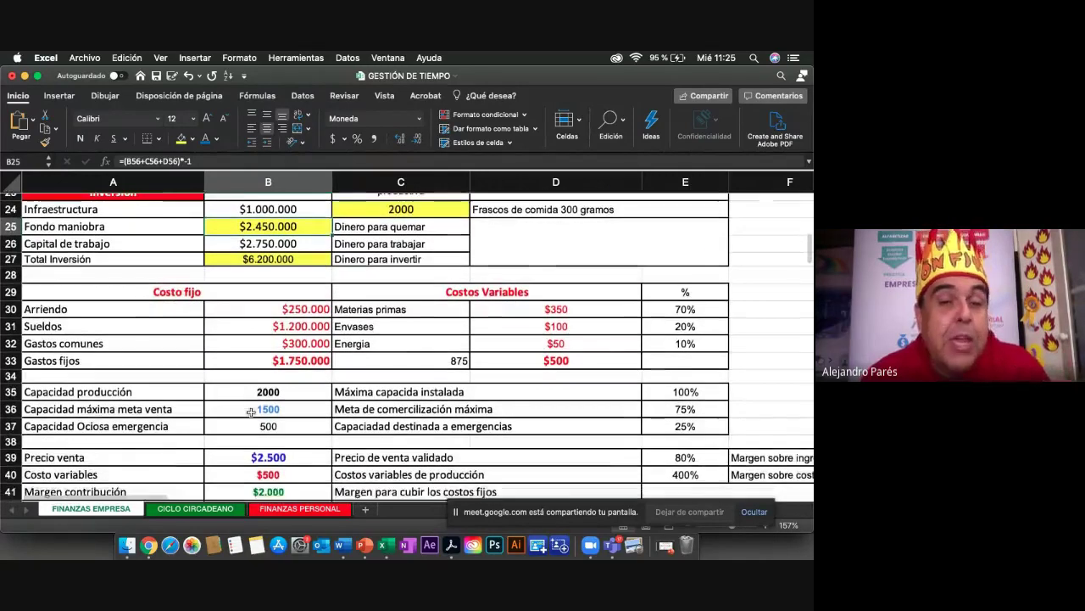
pyautogui.scroll(-15, 251, 412)
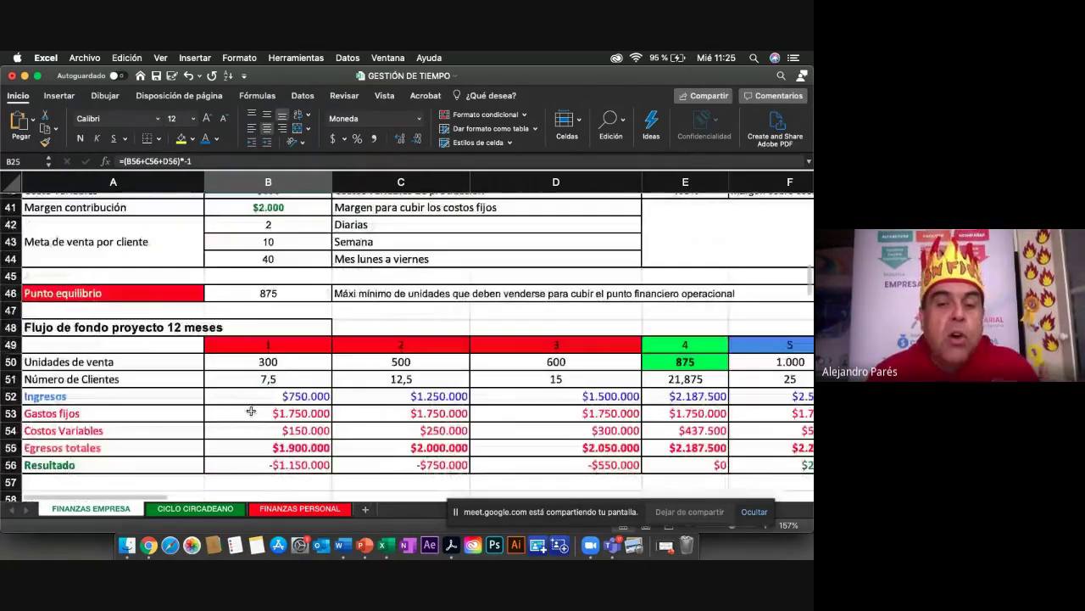
pyautogui.scroll(-2, 251, 412)
pyautogui.click(249, 428)
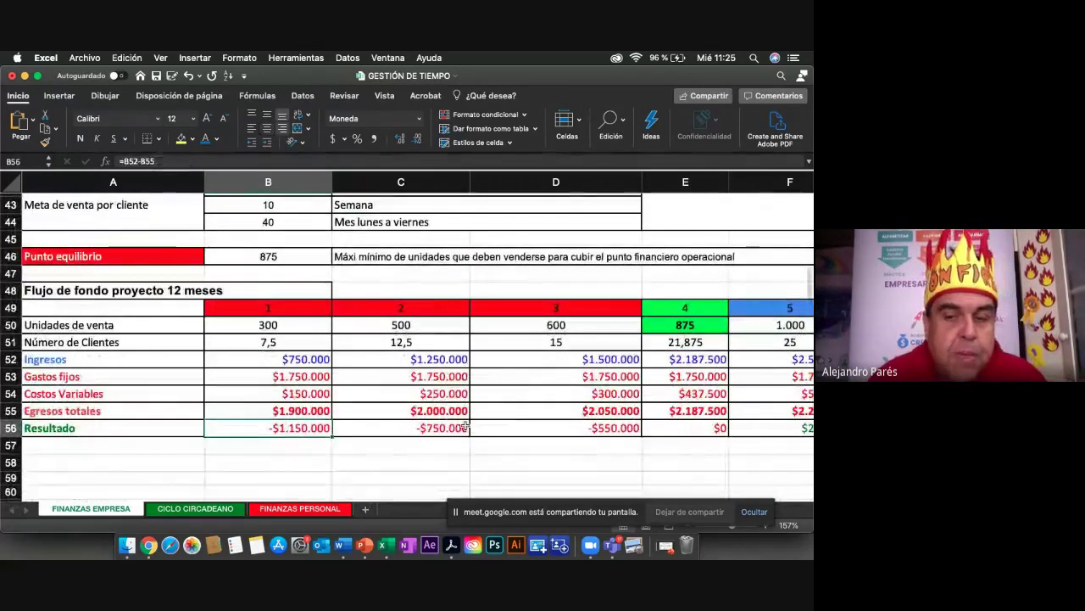
pyautogui.moveTo(255, 428); pyautogui.dragTo(526, 432)
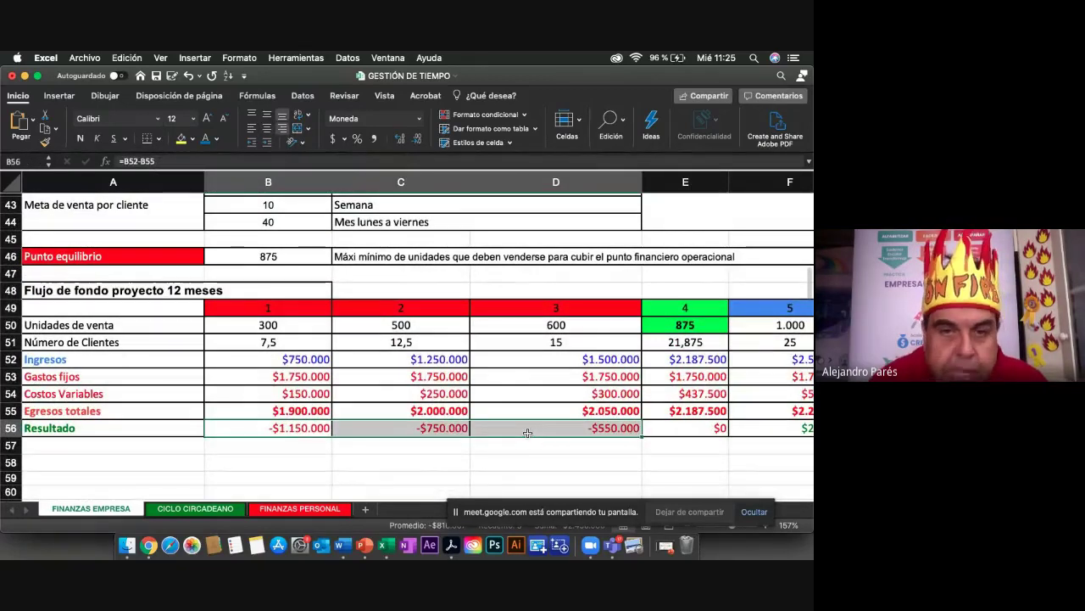
pyautogui.click(180, 142)
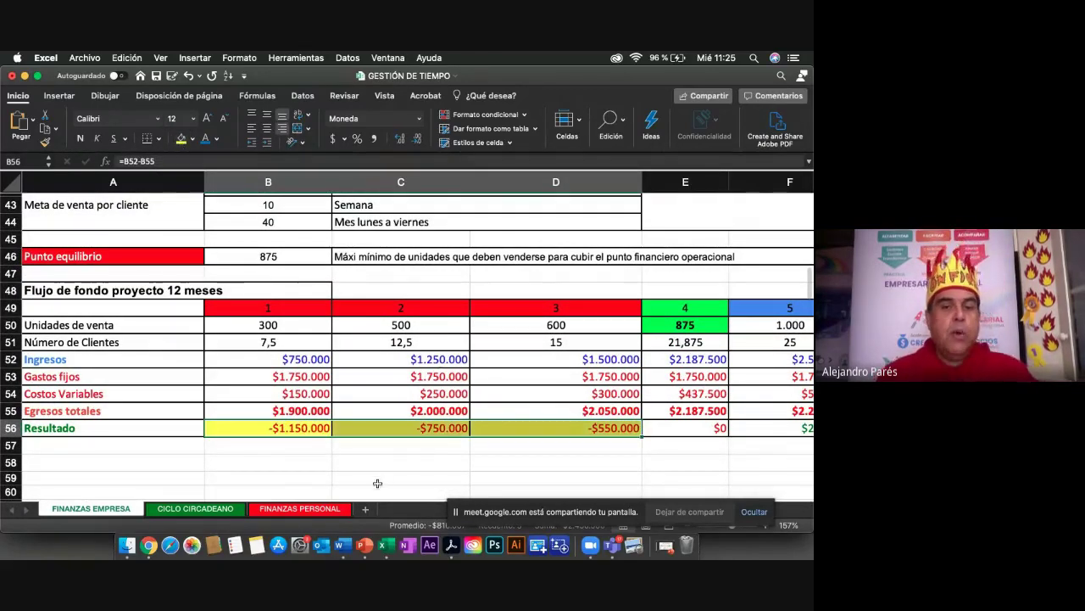
pyautogui.click(378, 483)
# Step: Compare the Resultado cells from month 2 through month 5, returning to month 3
pyautogui.click(380, 427)
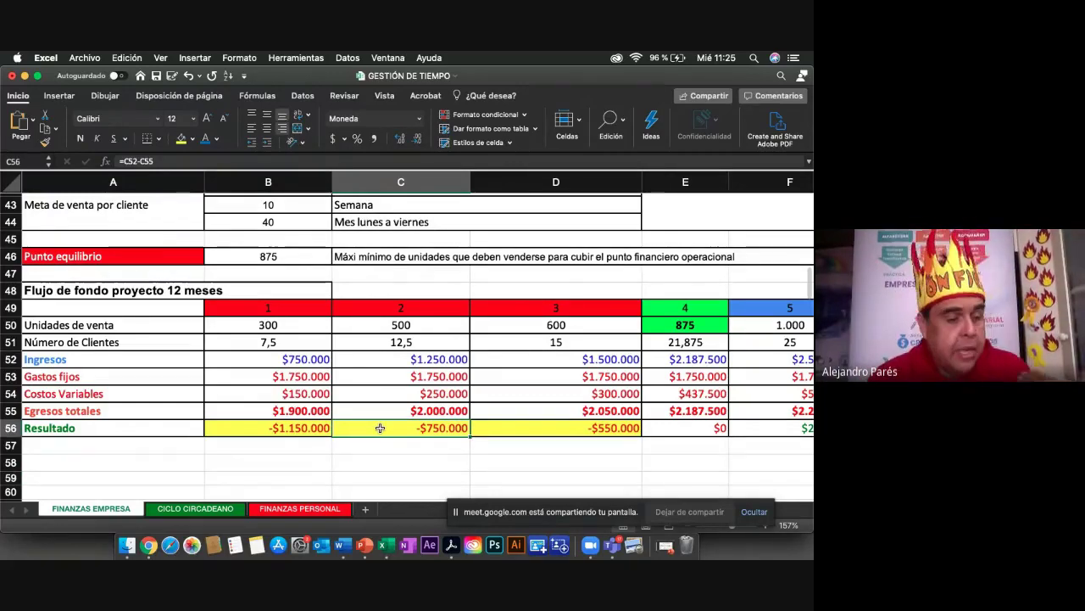
pyautogui.press('Right')
pyautogui.press('Right')
pyautogui.press('Right')
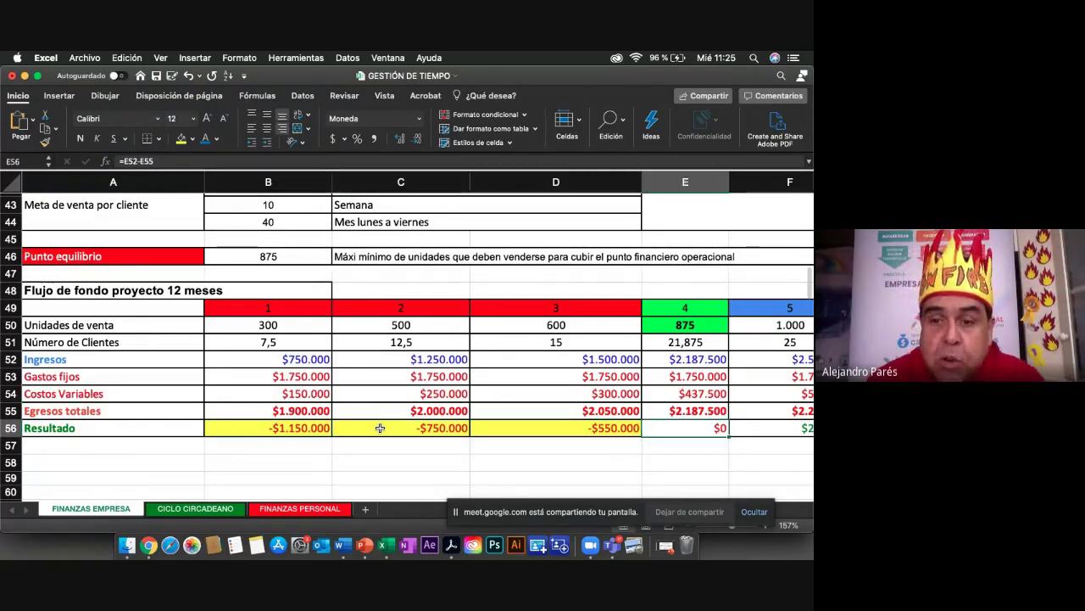
pyautogui.press('Left')
pyautogui.press('Left')
pyautogui.press('Right')
pyautogui.press('Right')
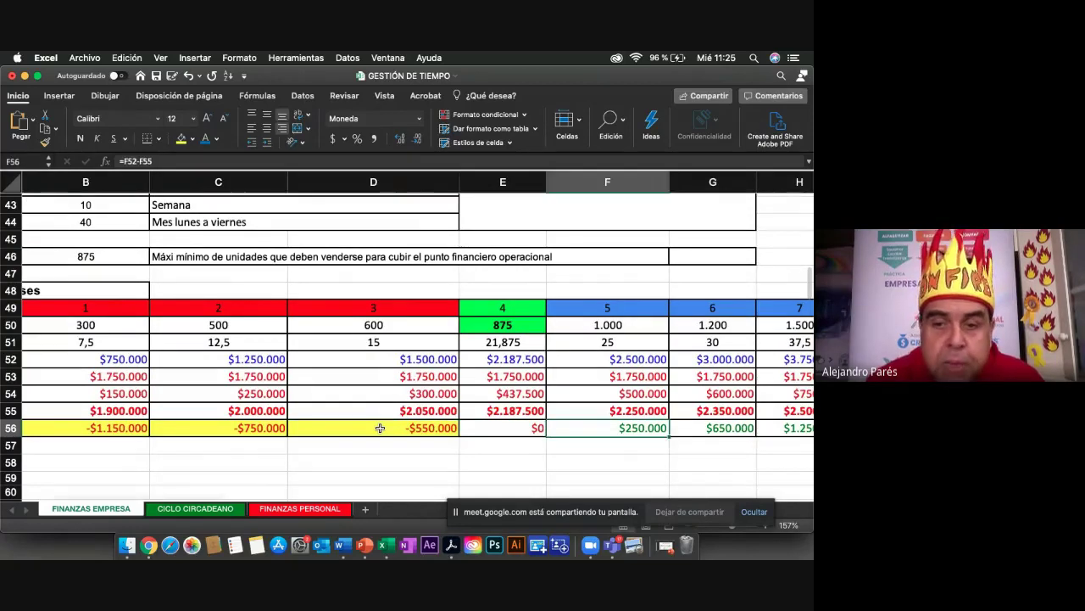
pyautogui.press('Left')
pyautogui.press('Left')
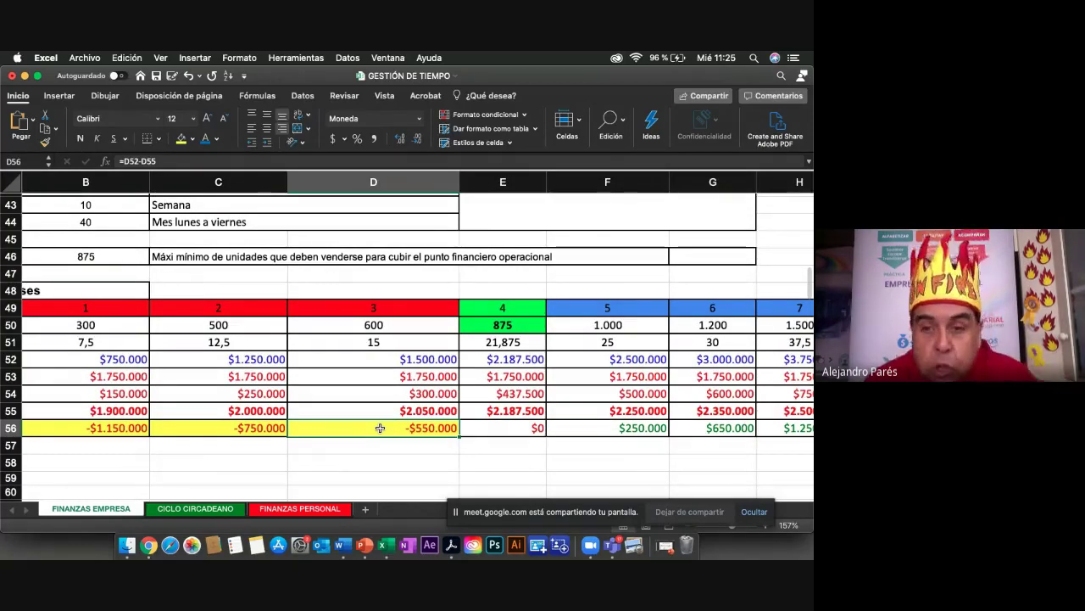
# Step: Review the Resultado row from month 4 through month 12 up to the description beside its TOTALES value
pyautogui.press('Right')
pyautogui.press('Right')
pyautogui.press('Right')
pyautogui.press('Right')
pyautogui.press('Right')
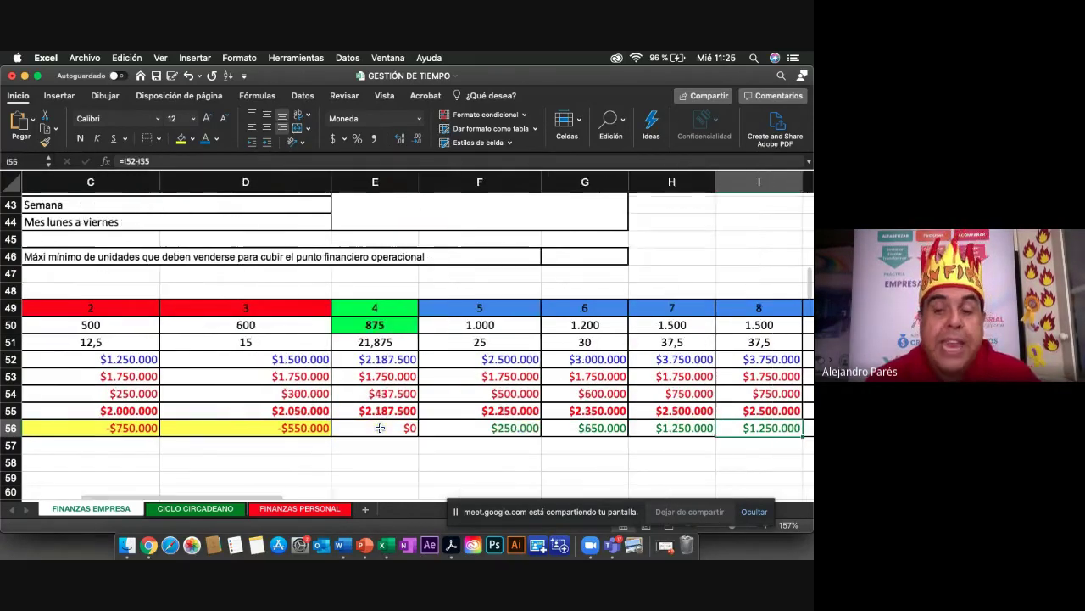
pyautogui.press('Right')
pyautogui.press('Right')
pyautogui.press('Right')
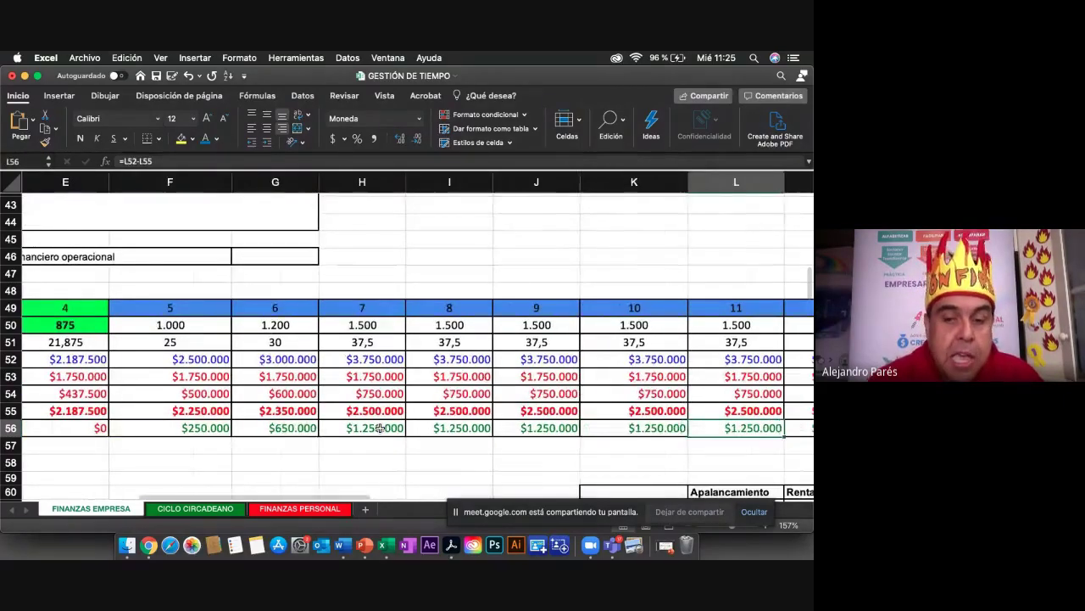
pyautogui.press('Right')
pyautogui.press('Right')
pyautogui.press('Right')
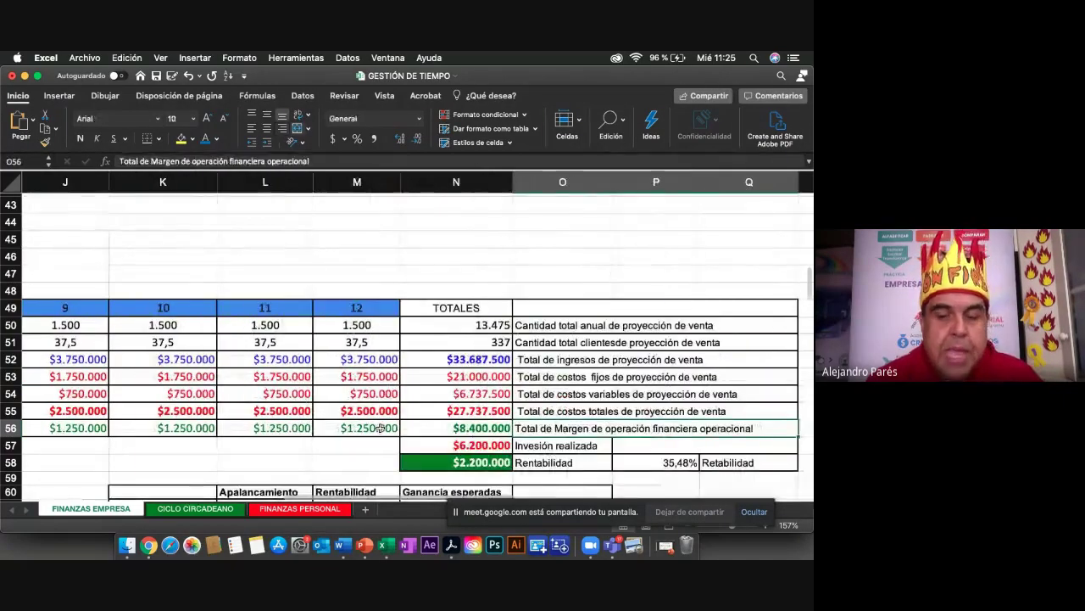
# Step: Inspect the total operating margin, the investment made and the Rentabilidad amount in the TOTALES column
pyautogui.click(422, 428)
pyautogui.scroll(-1, 423, 424)
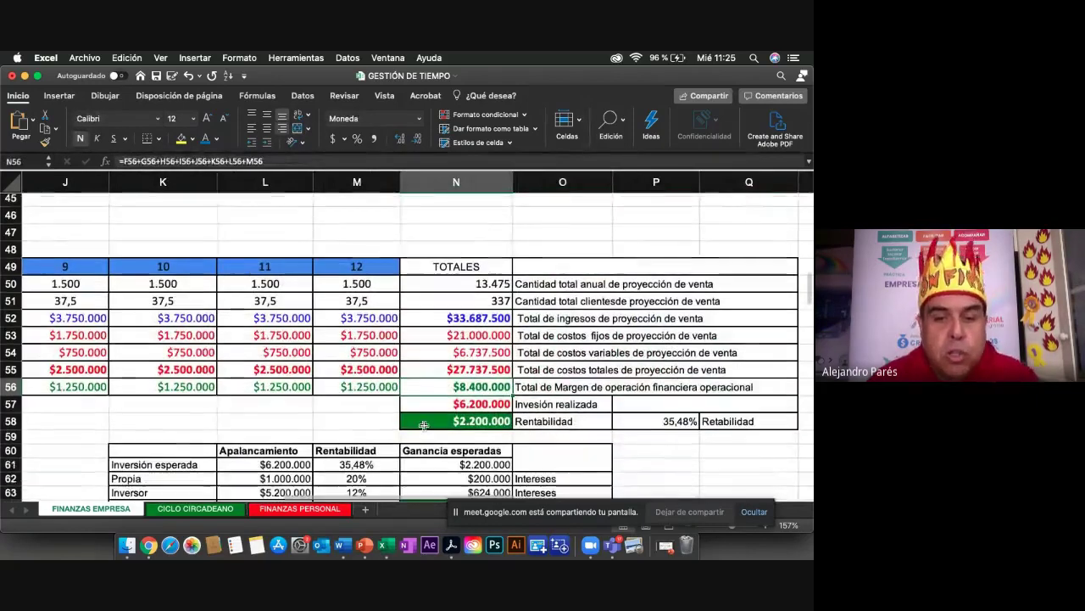
pyautogui.scroll(-1, 425, 391)
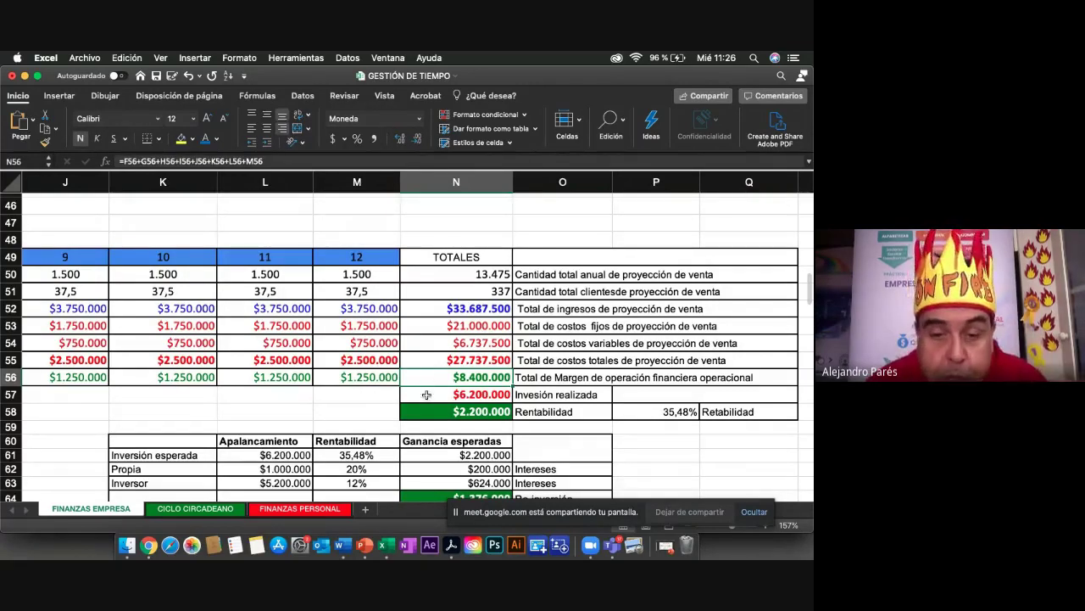
pyautogui.click(426, 394)
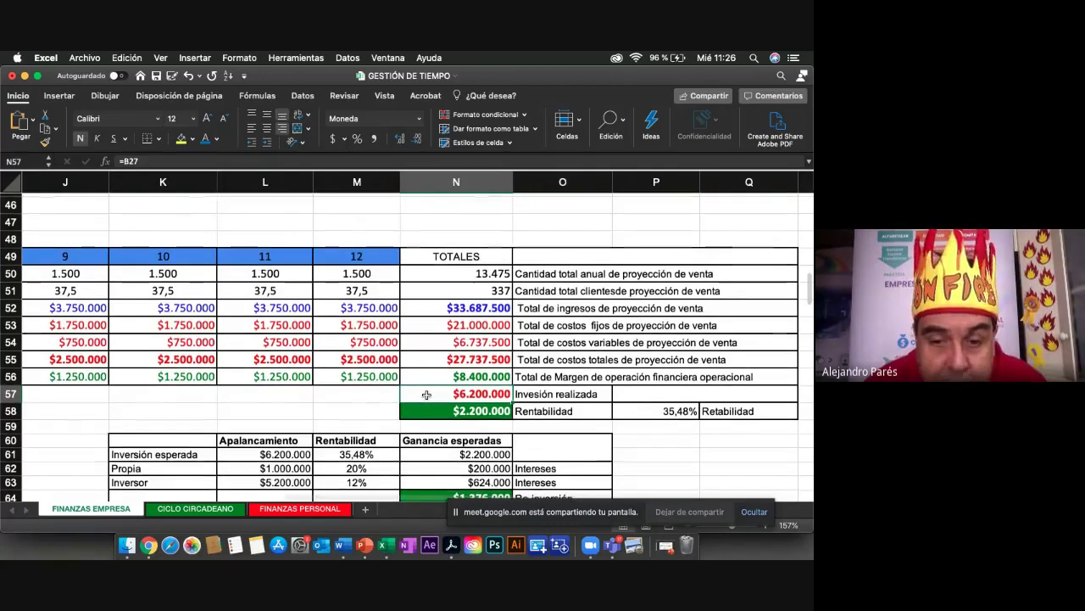
pyautogui.scroll(-1, 427, 395)
pyautogui.click(426, 394)
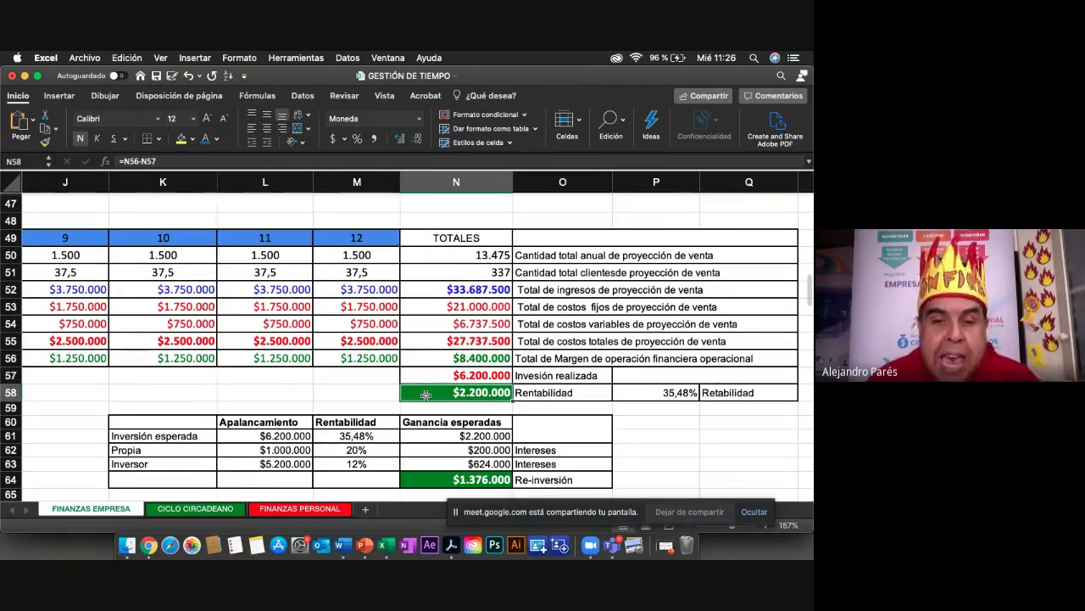
# Step: Check the Rentabilidad percentage against its amount in the TOTALES column, and hide the Google Meet screen-sharing notice
pyautogui.scroll(-1, 426, 395)
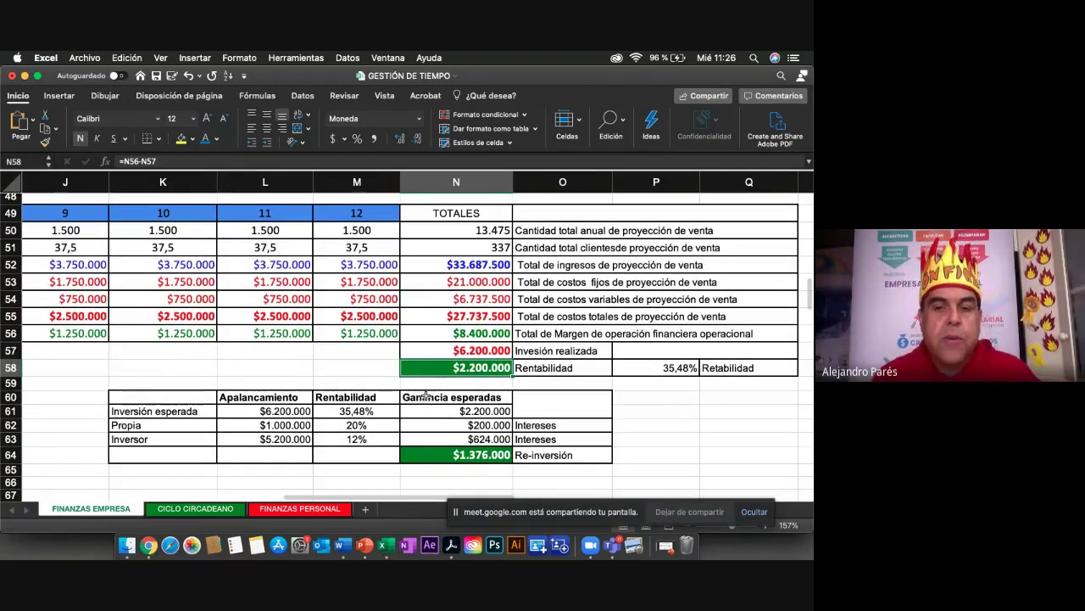
pyautogui.click(665, 371)
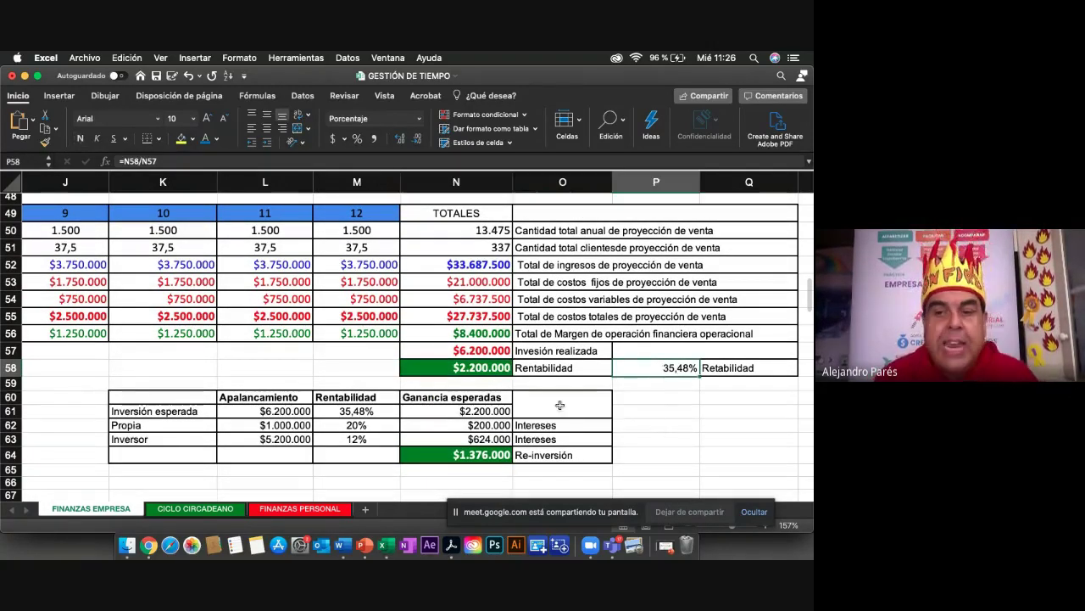
pyautogui.click(443, 366)
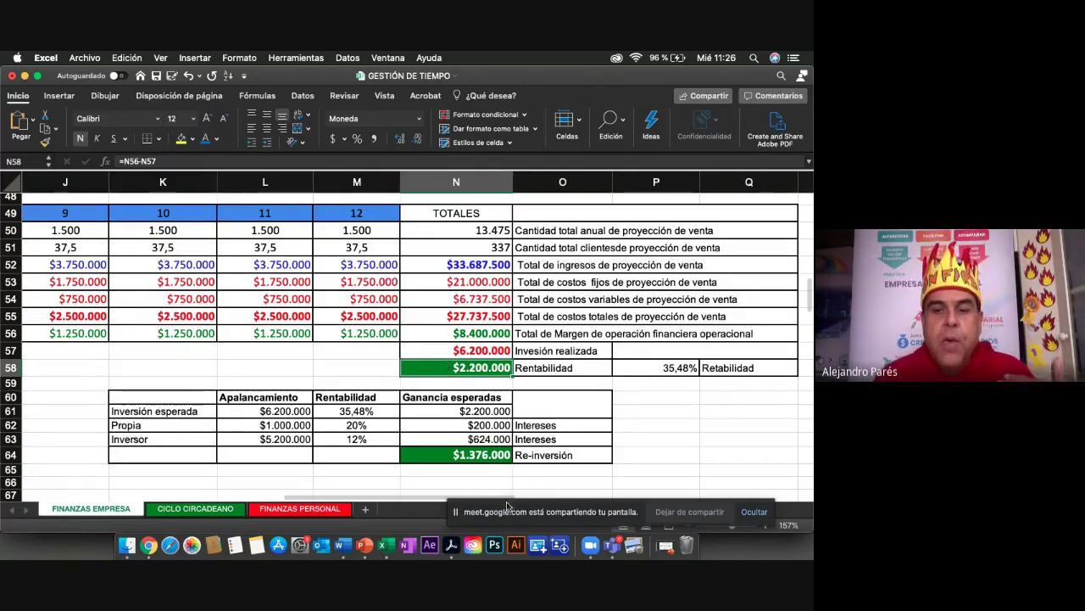
pyautogui.click(755, 513)
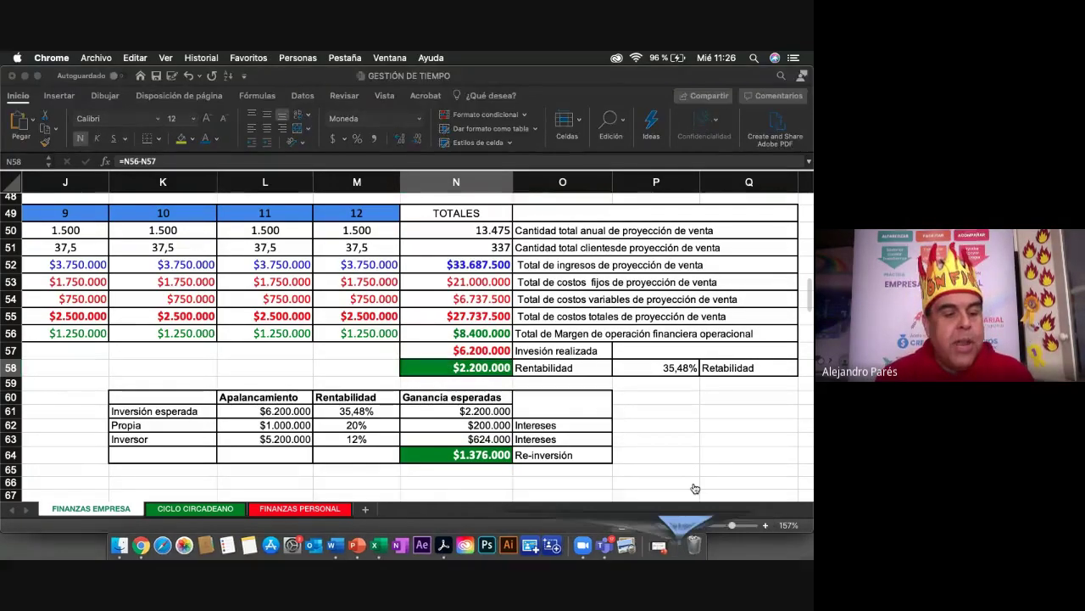